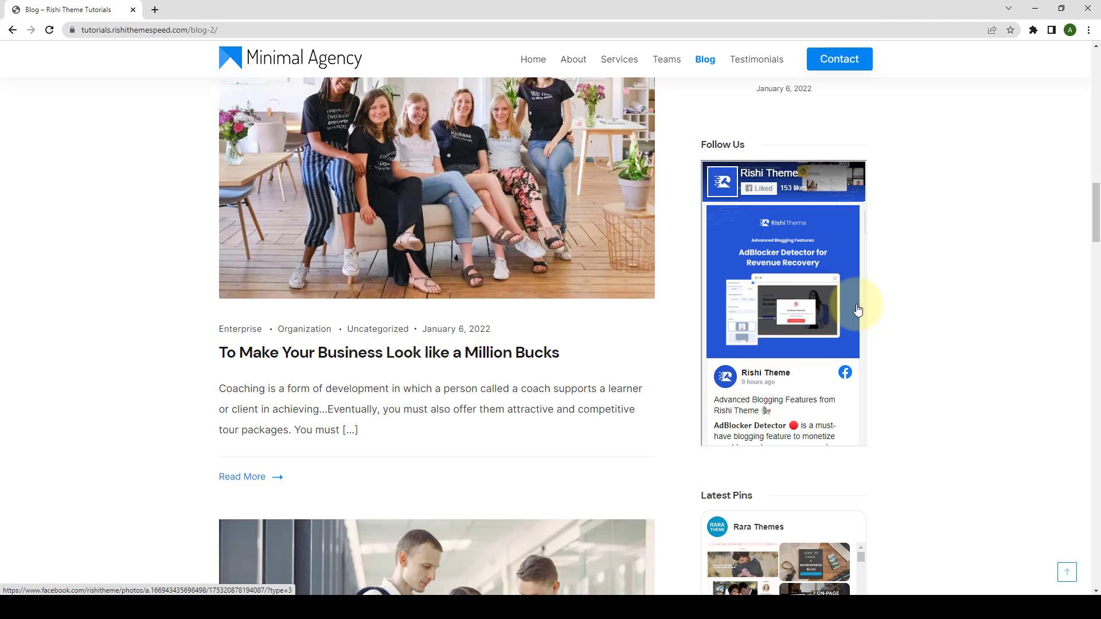
Examine the Facebook feed and the Latest Pins widget in the blog page's sidebar
scroll(895, 327, "down", 5)
scroll(895, 328, "down", 2)
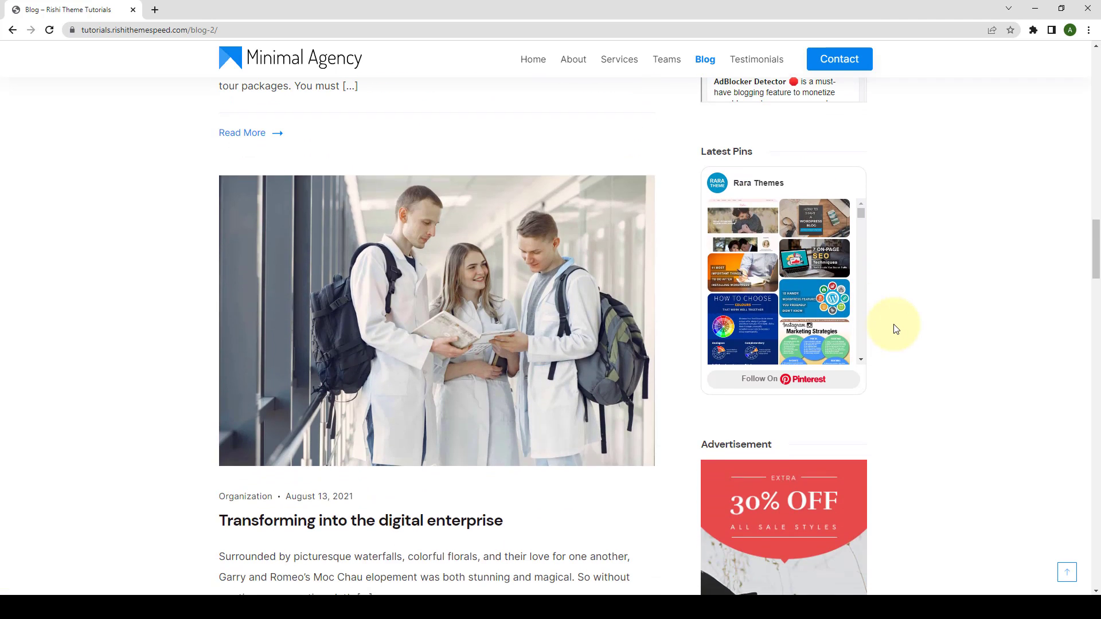
scroll(895, 329, "up", 1)
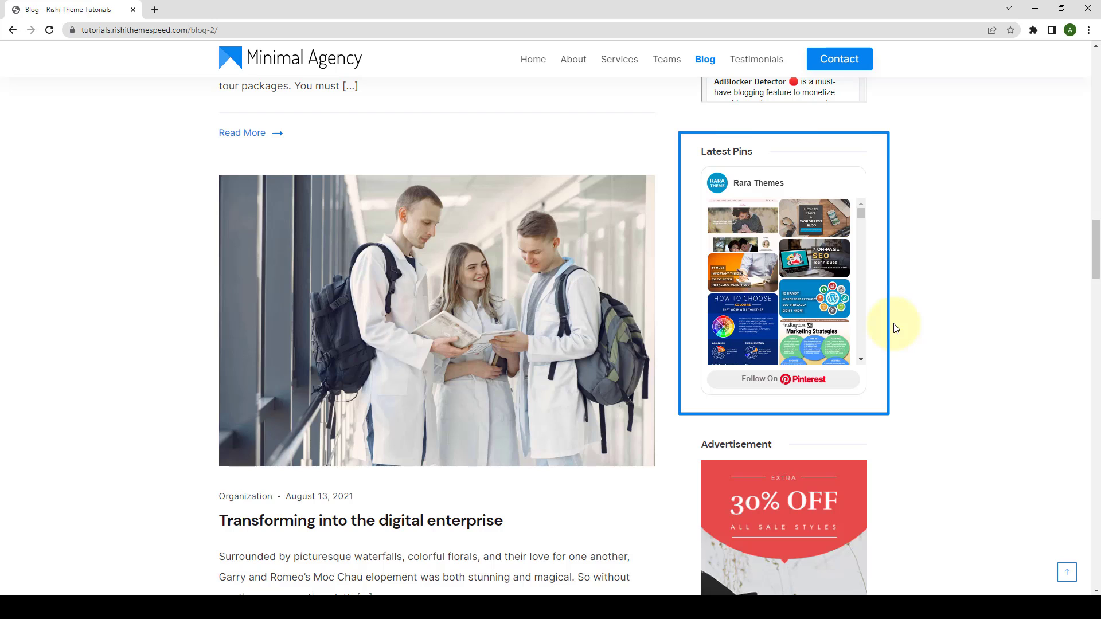
scroll(860, 255, "down", 3)
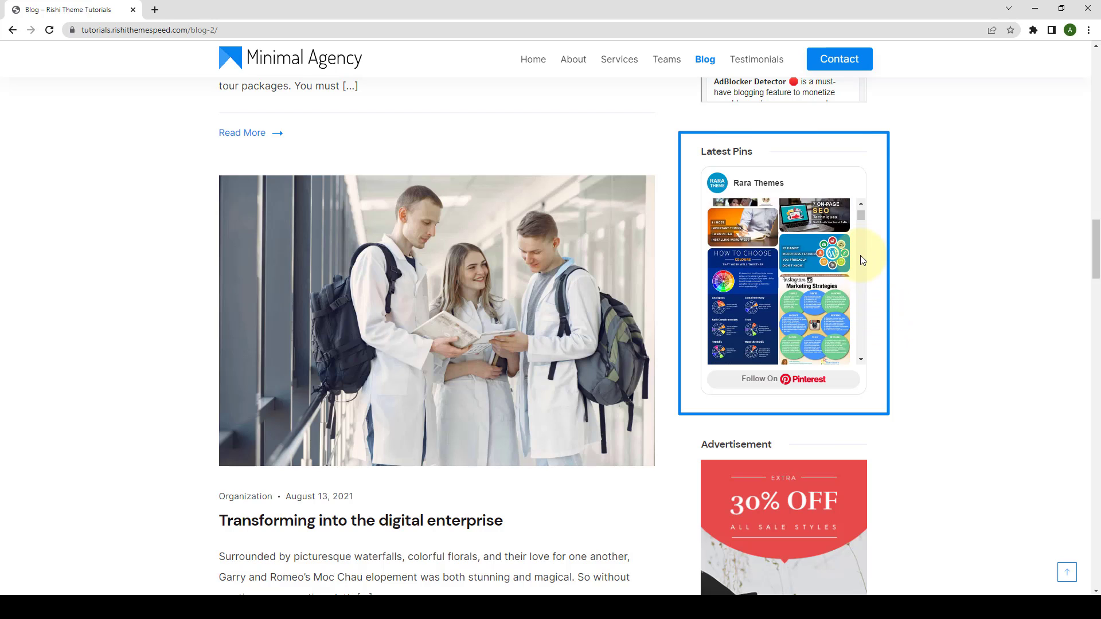
scroll(862, 289, "down", 2)
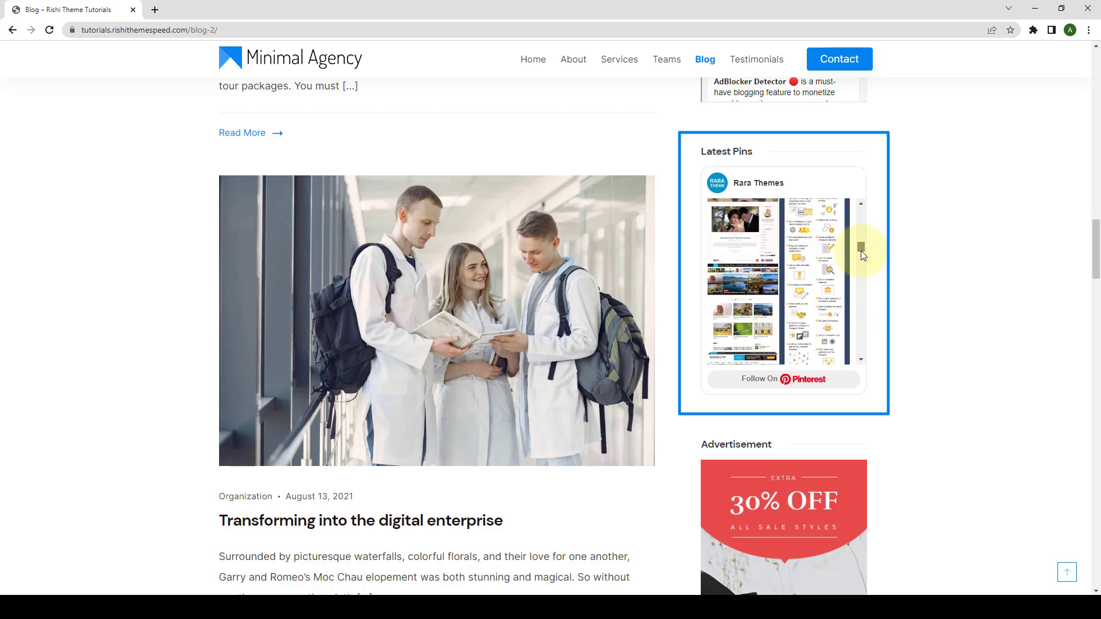
scroll(861, 252, "down", 2)
left_click_drag(861, 259, 861, 214)
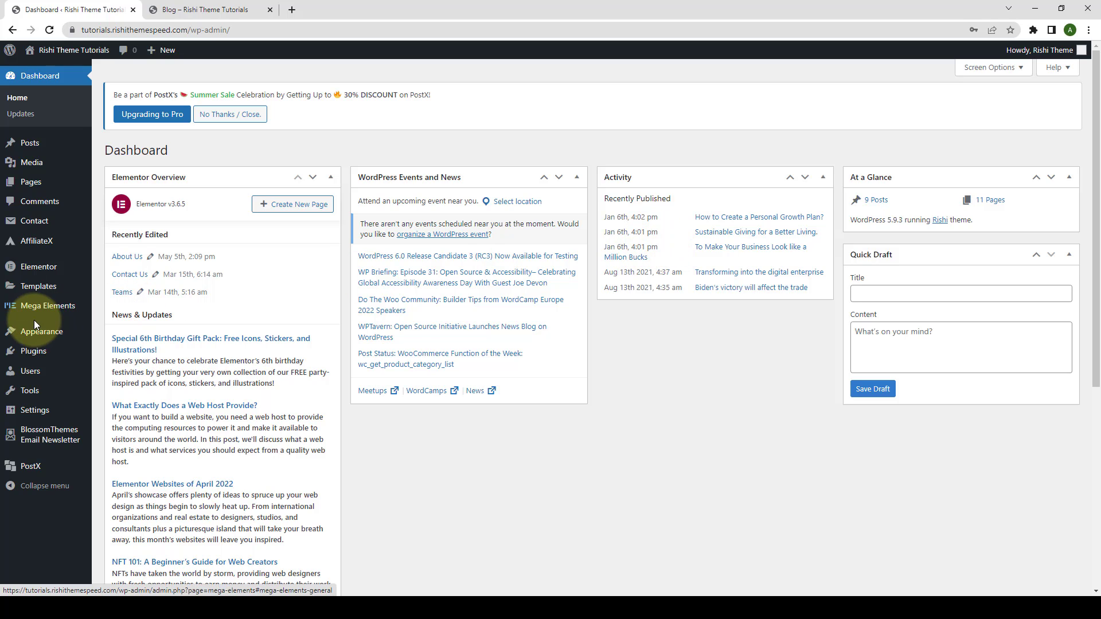
Open the site's widget management page and expand the Sidebar widget area
mouse_move(39, 333)
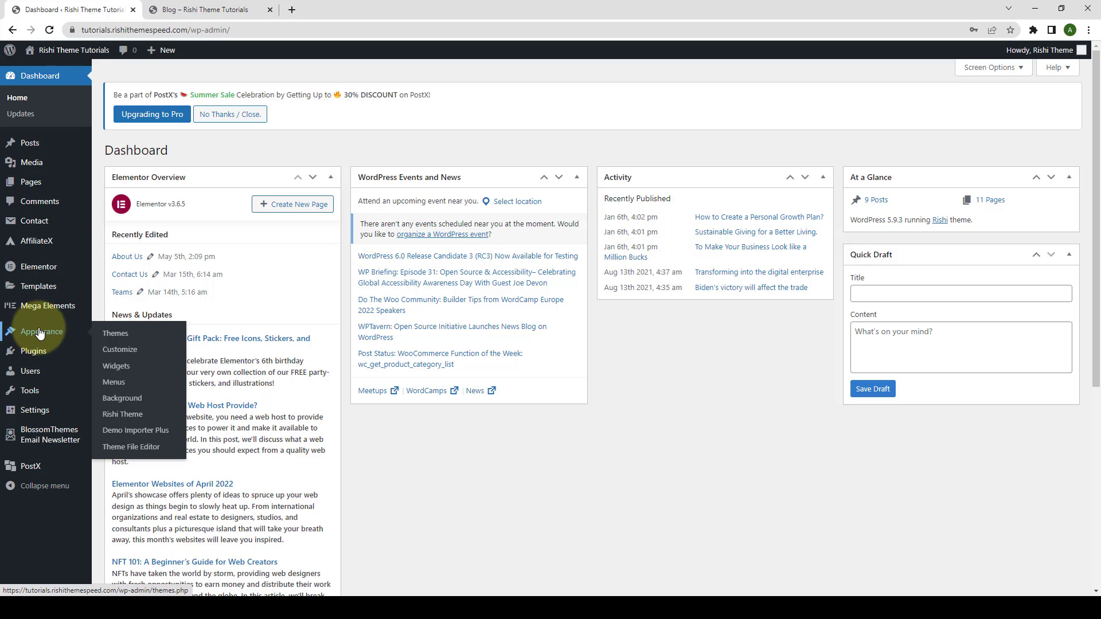
left_click(117, 368)
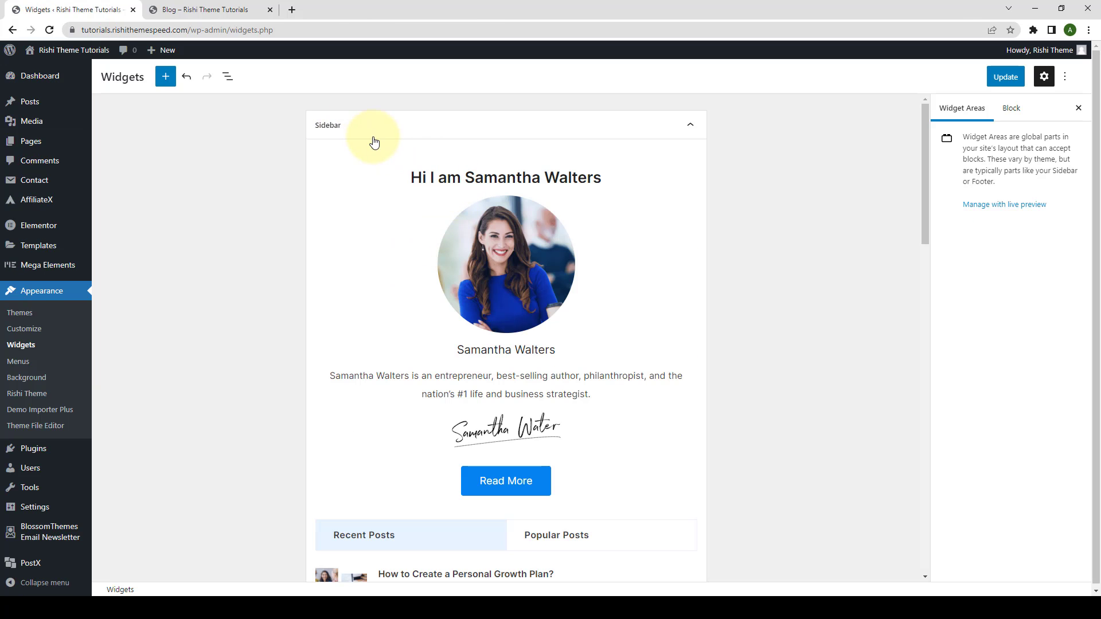
left_click(690, 125)
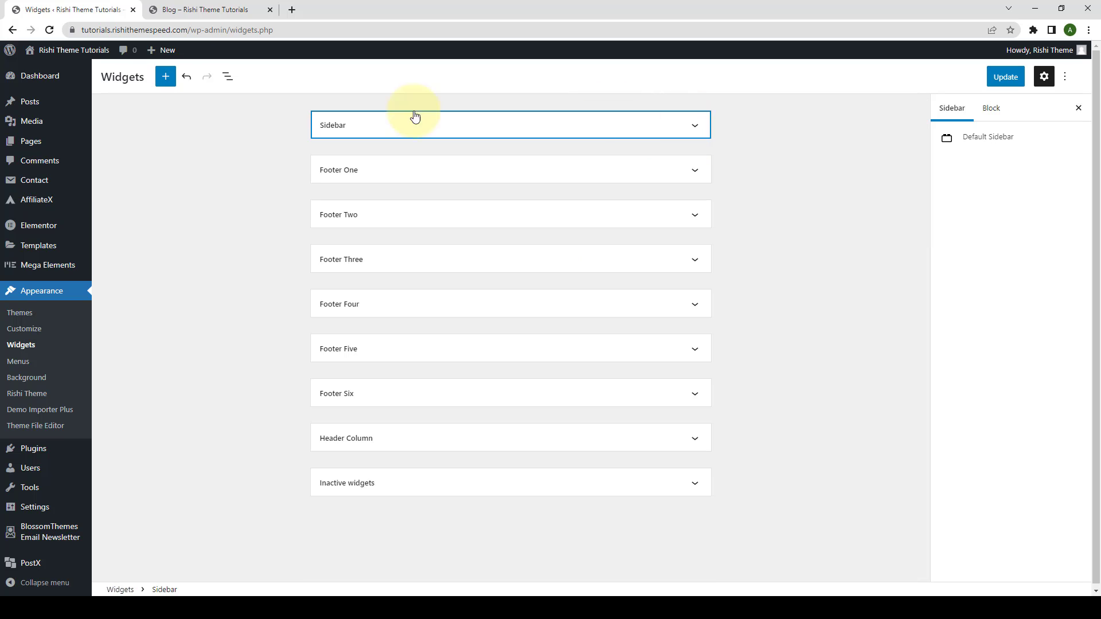
left_click(694, 129)
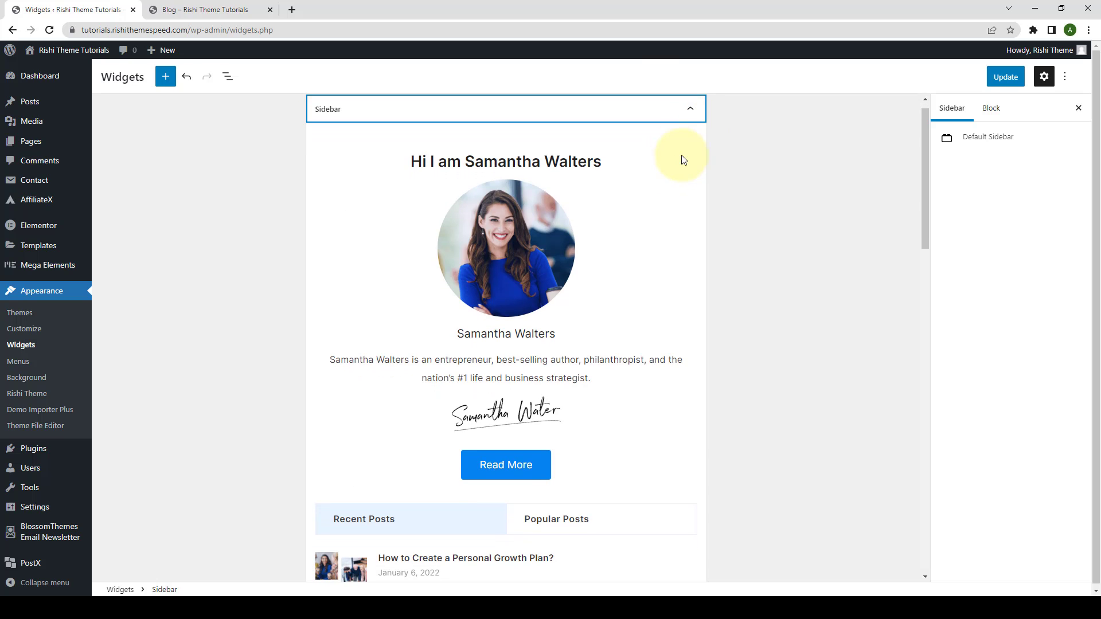
Add a Rishi - Facebook block at the end of the Sidebar widget area
scroll(675, 166, "down", 15)
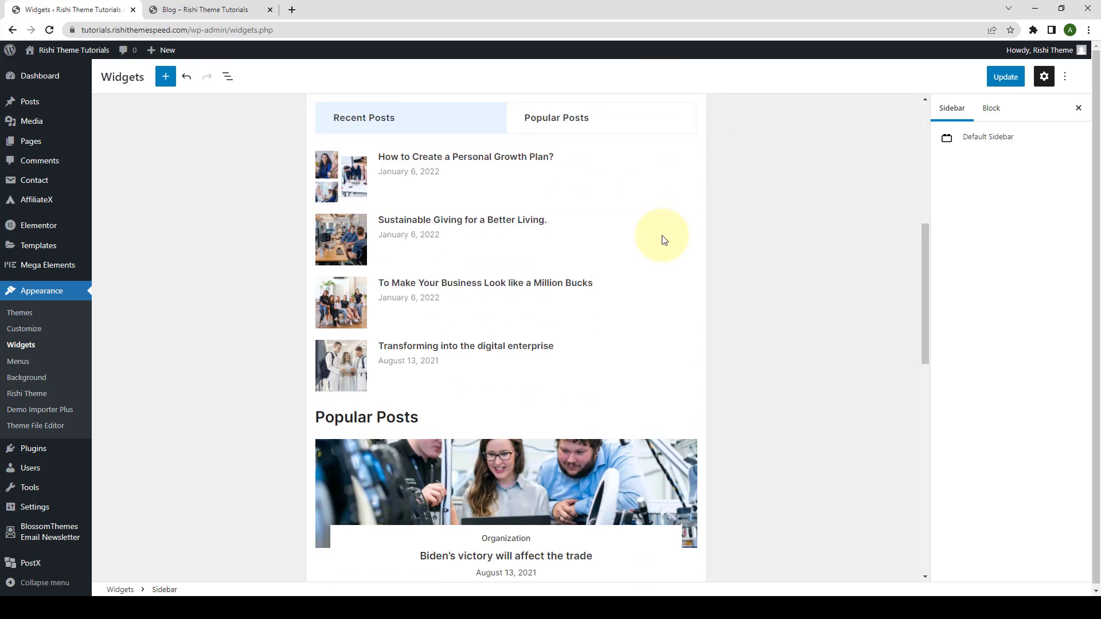
scroll(663, 245, "down", 3)
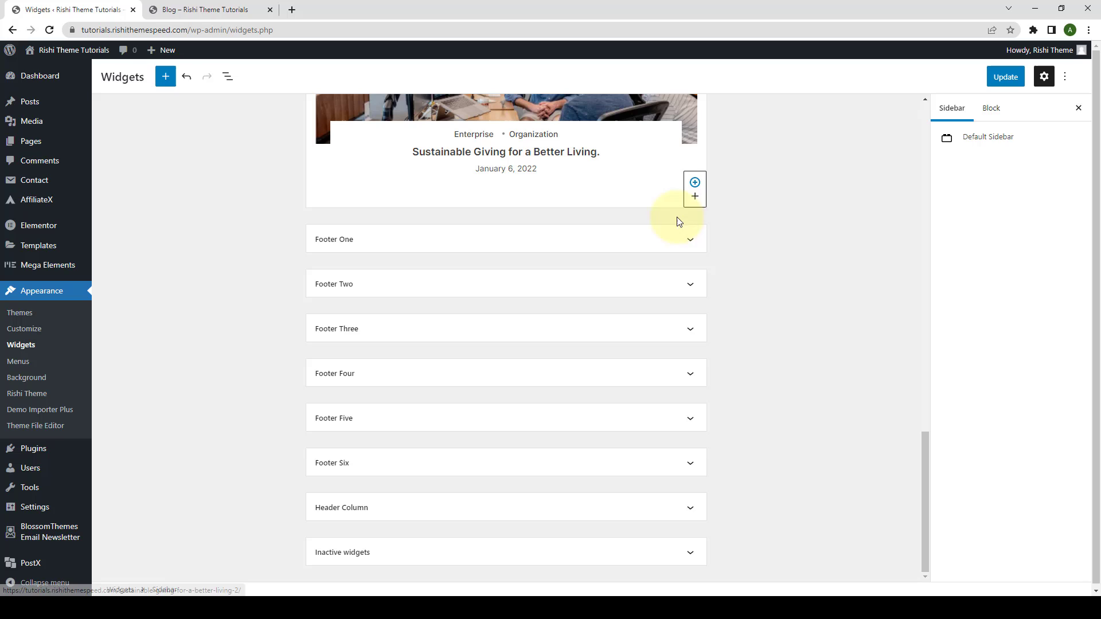
left_click(696, 188)
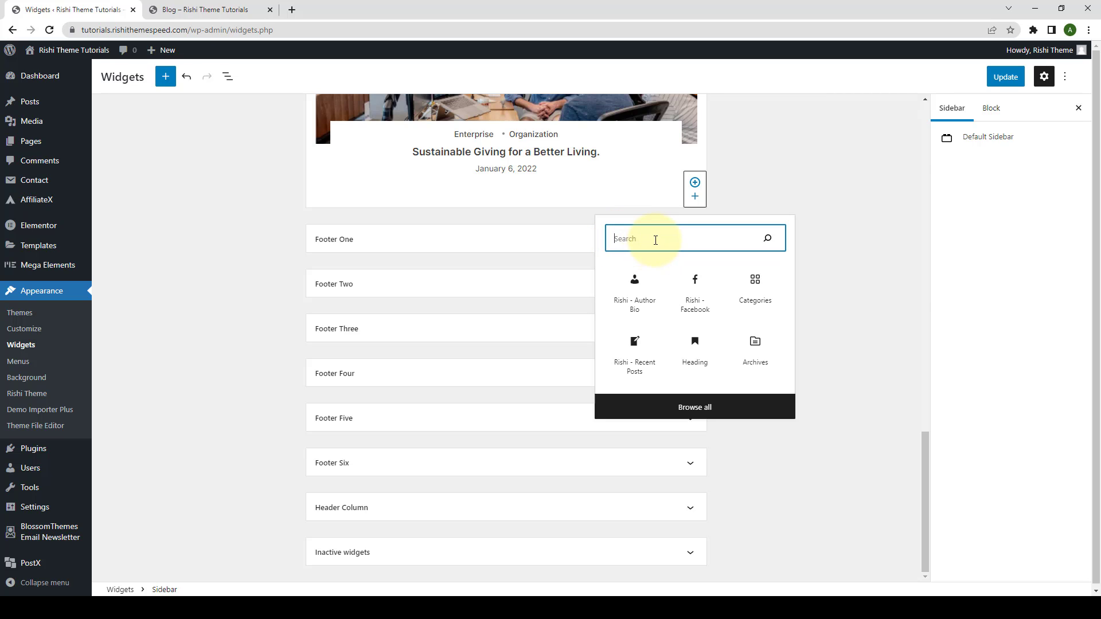
type("Face")
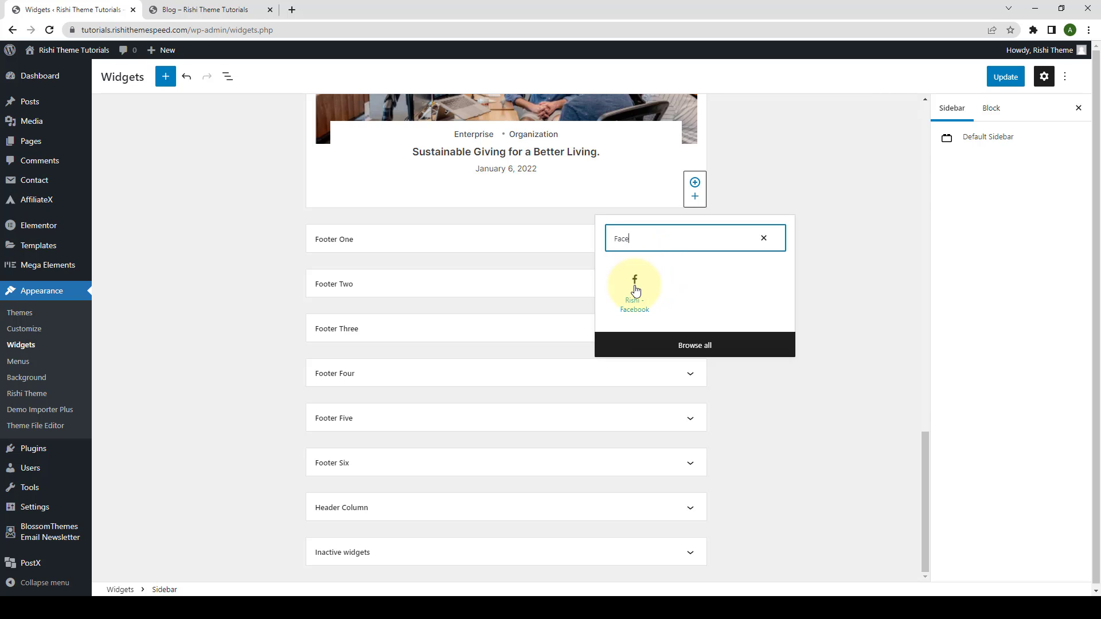
left_click(634, 288)
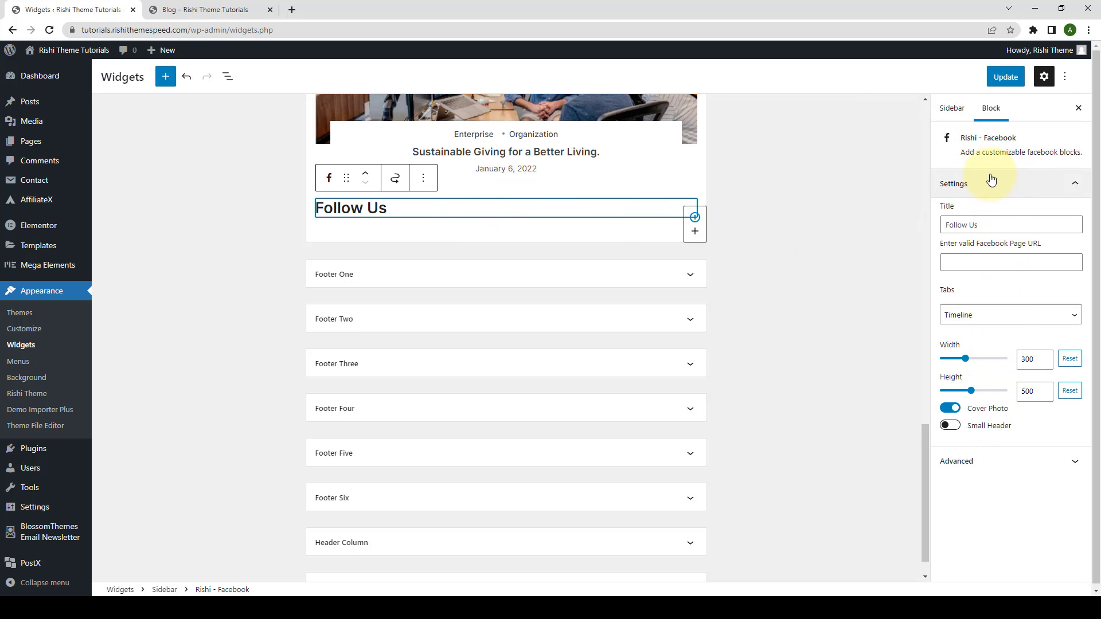
left_click(992, 224)
left_click_drag(992, 223, 942, 224)
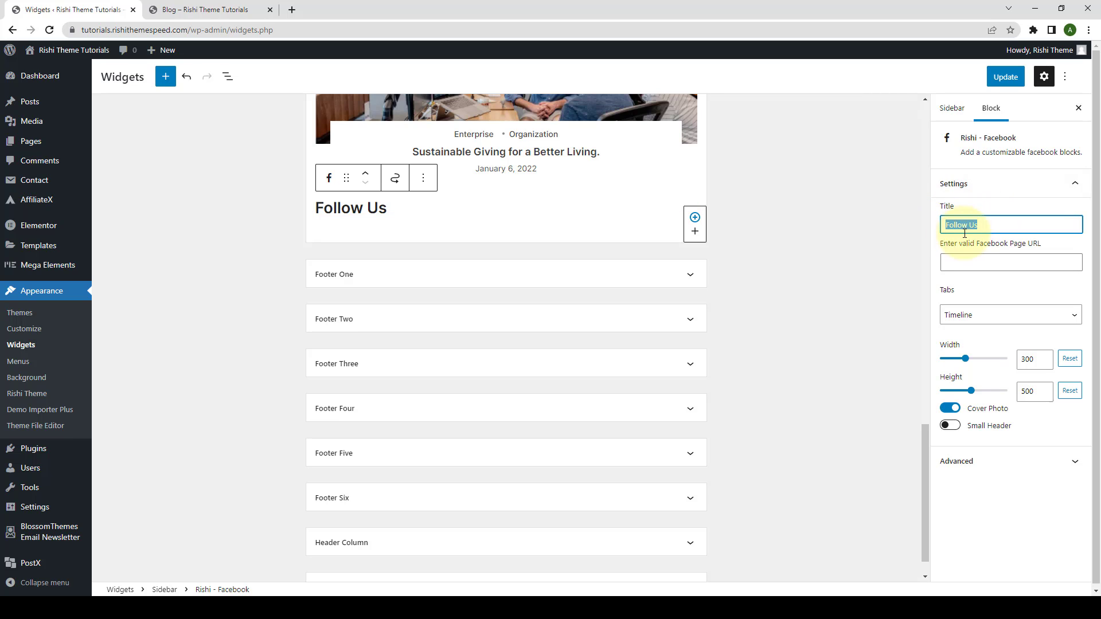
left_click(998, 225)
left_click(960, 262)
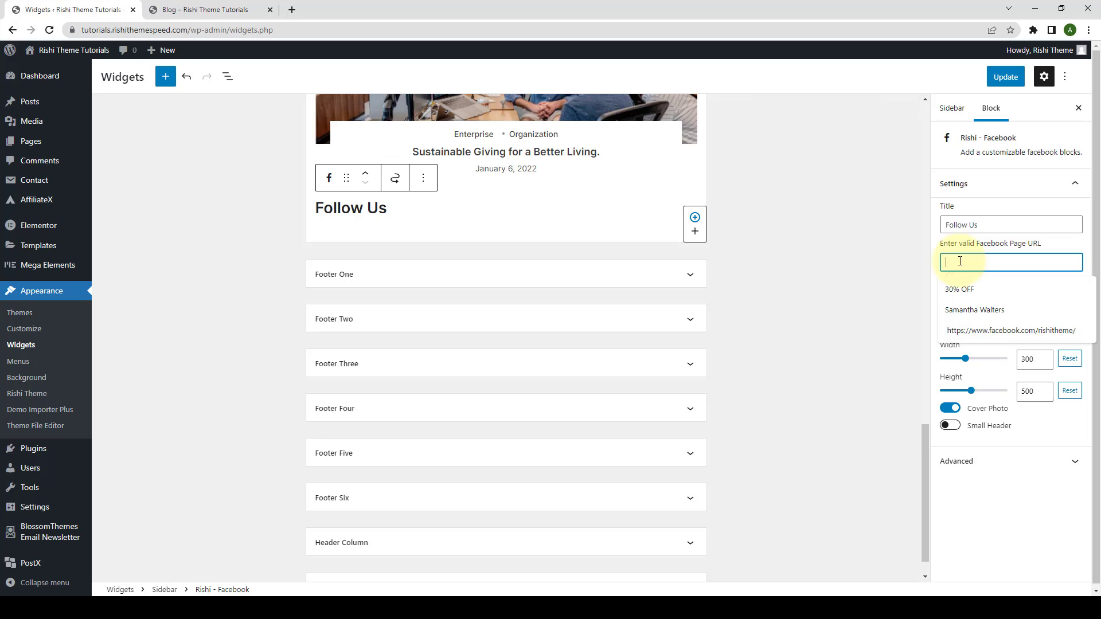
type("https://www.facebook.com/rishitheme")
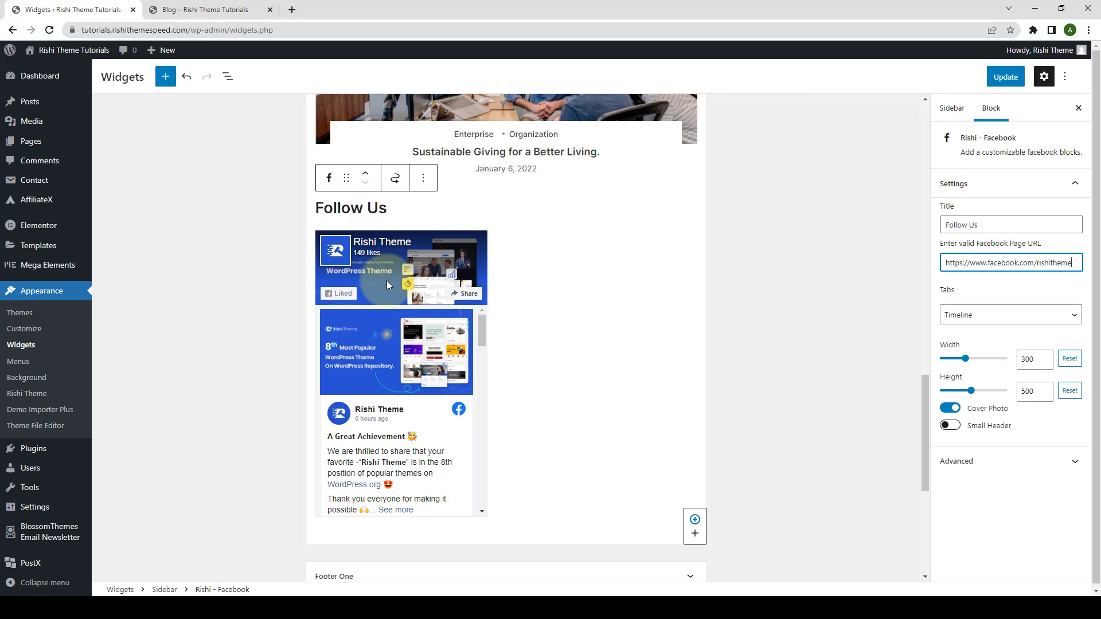
Try the Messages view for the Facebook block and return it to Timeline
left_click(1004, 320)
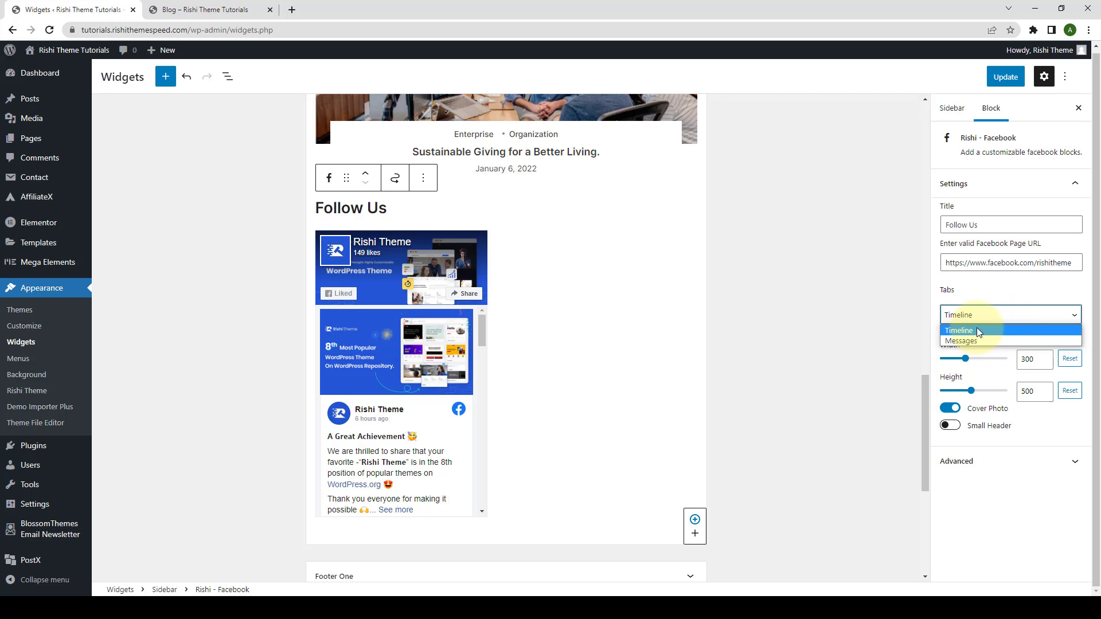
scroll(410, 402, "down", 3)
scroll(424, 421, "up", 3)
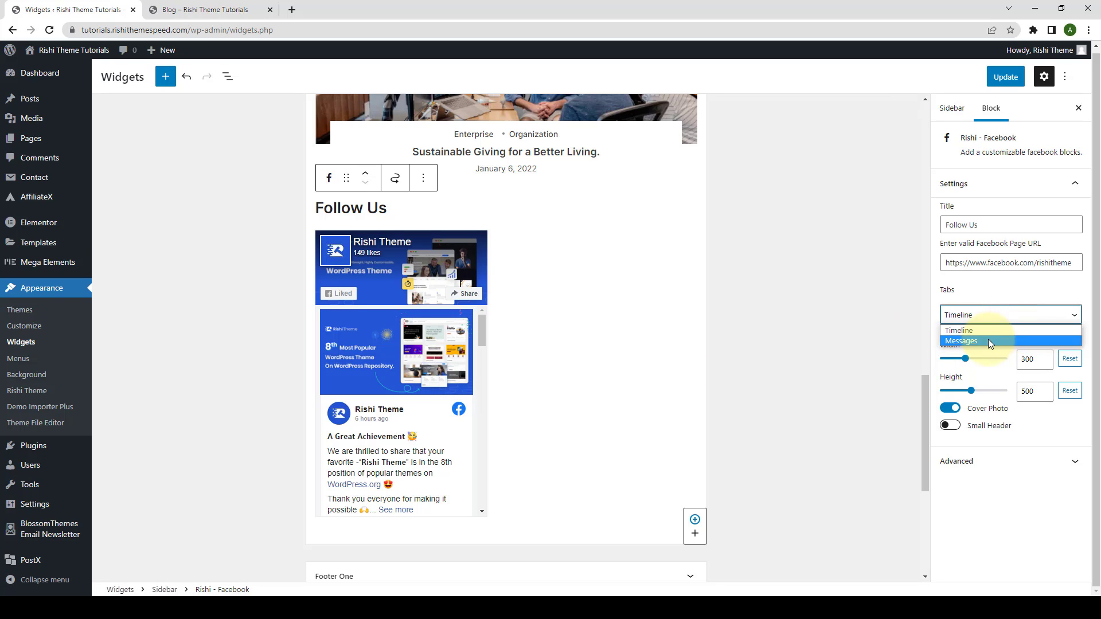
left_click(965, 341)
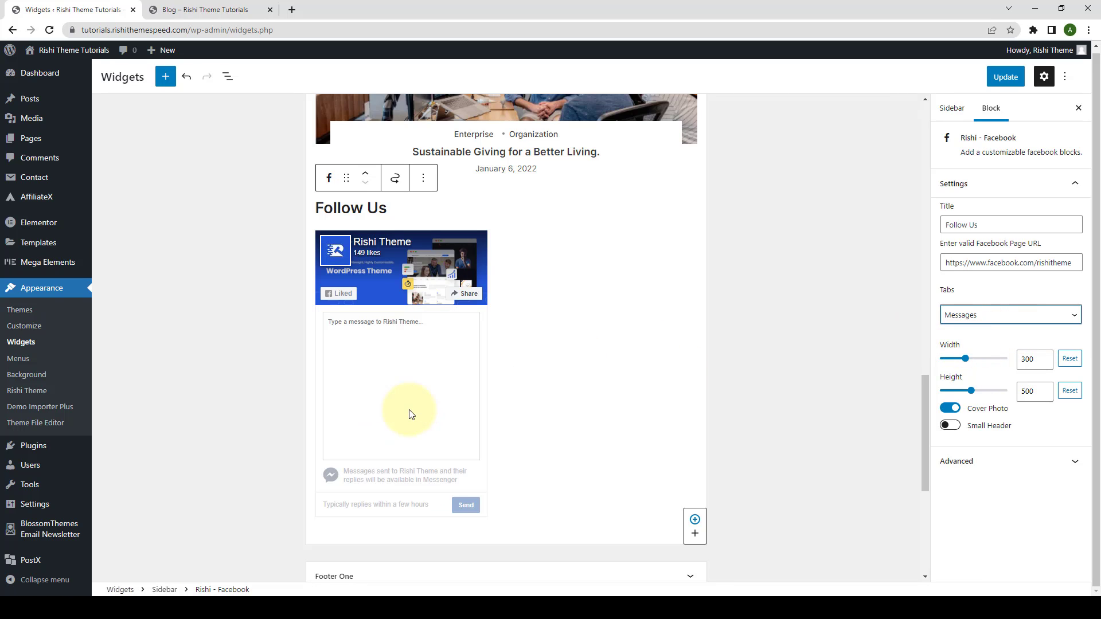
left_click(1034, 318)
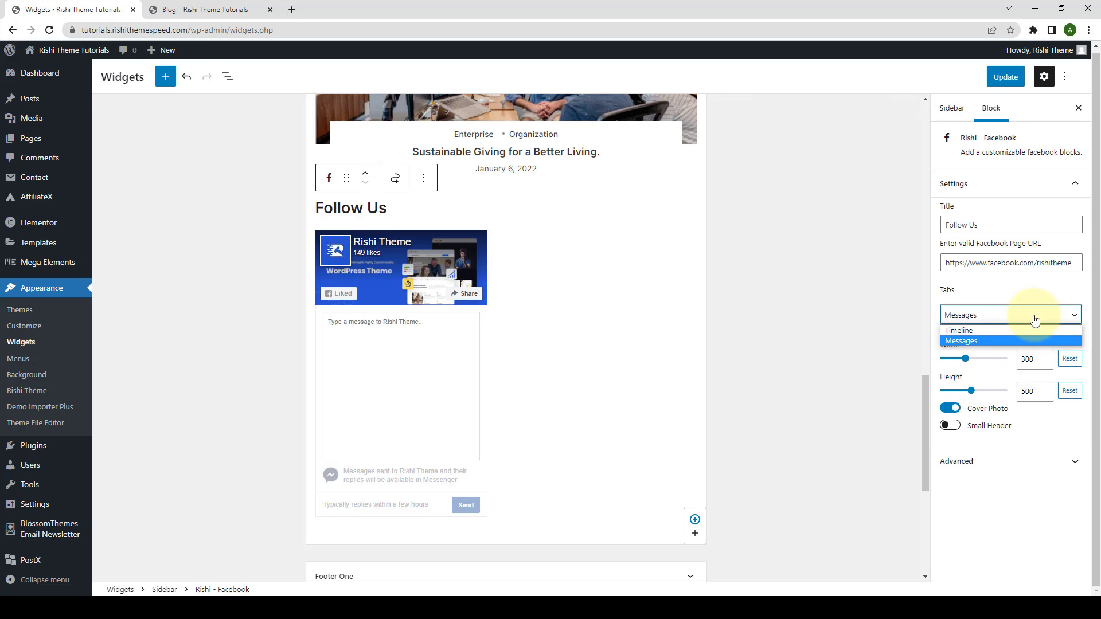
left_click(986, 331)
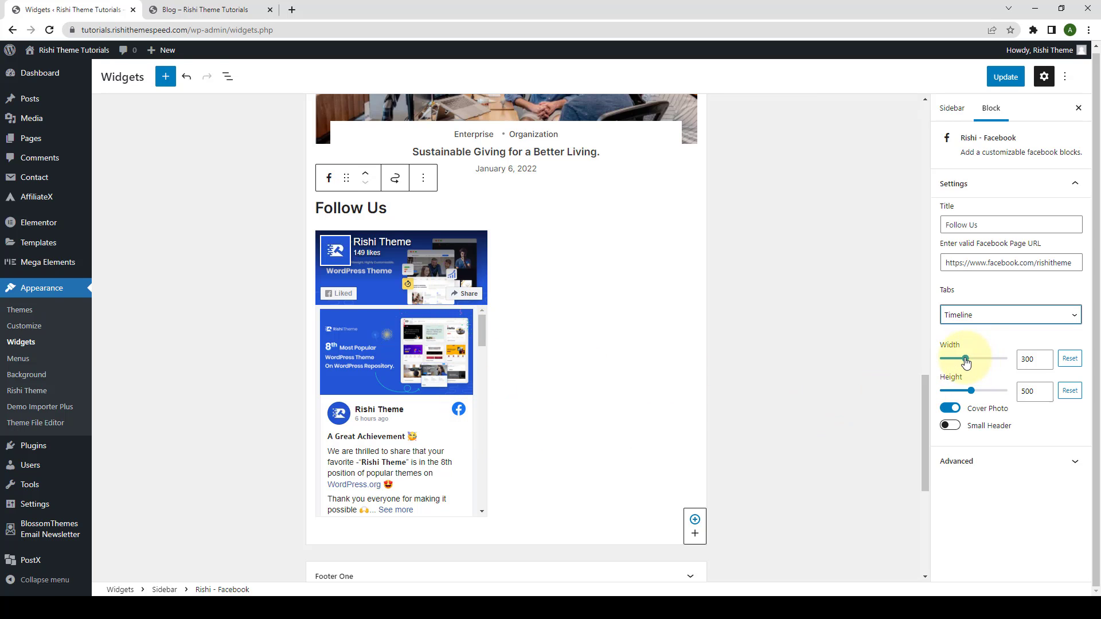
Try a width of 330 and a height of 650 for the Facebook block, and reset both to their defaults
left_click_drag(964, 359, 973, 361)
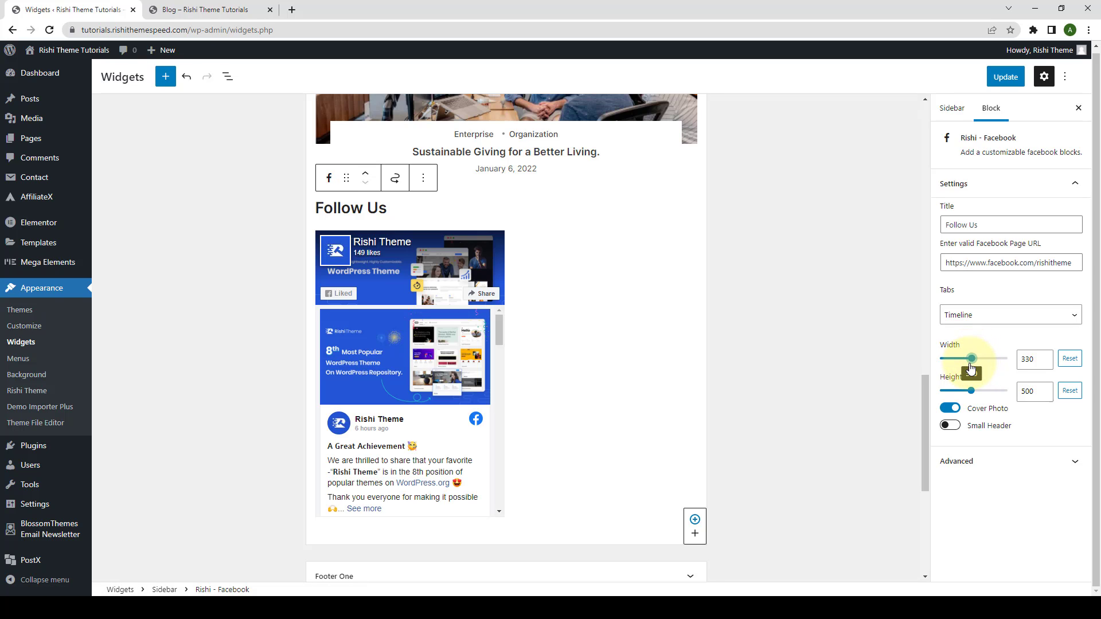
left_click(975, 392)
left_click_drag(976, 393, 982, 395)
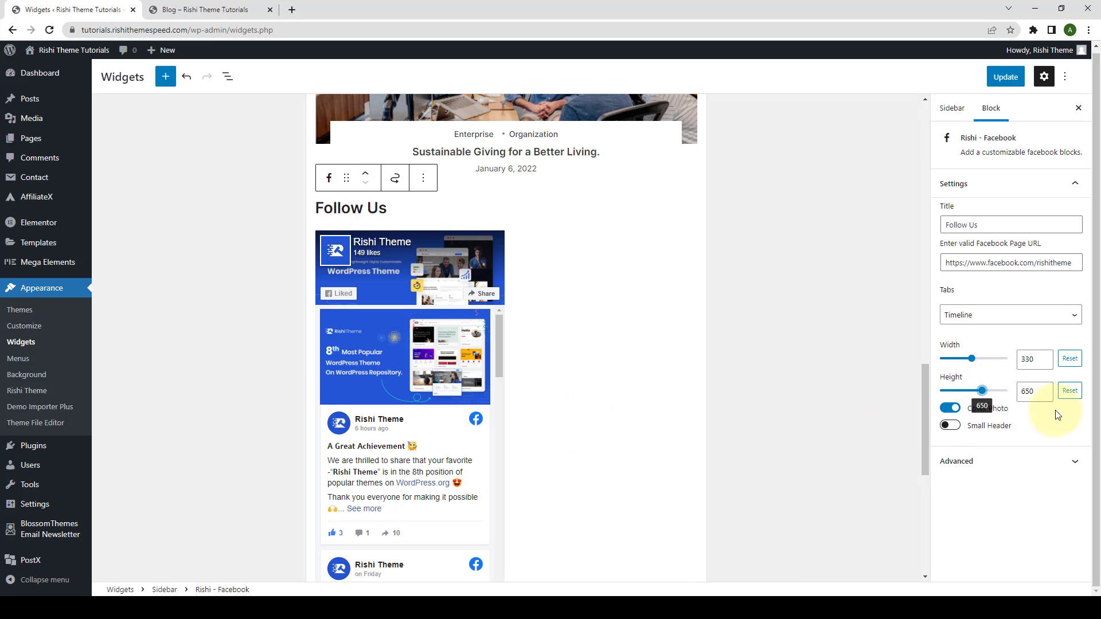
left_click(1072, 394)
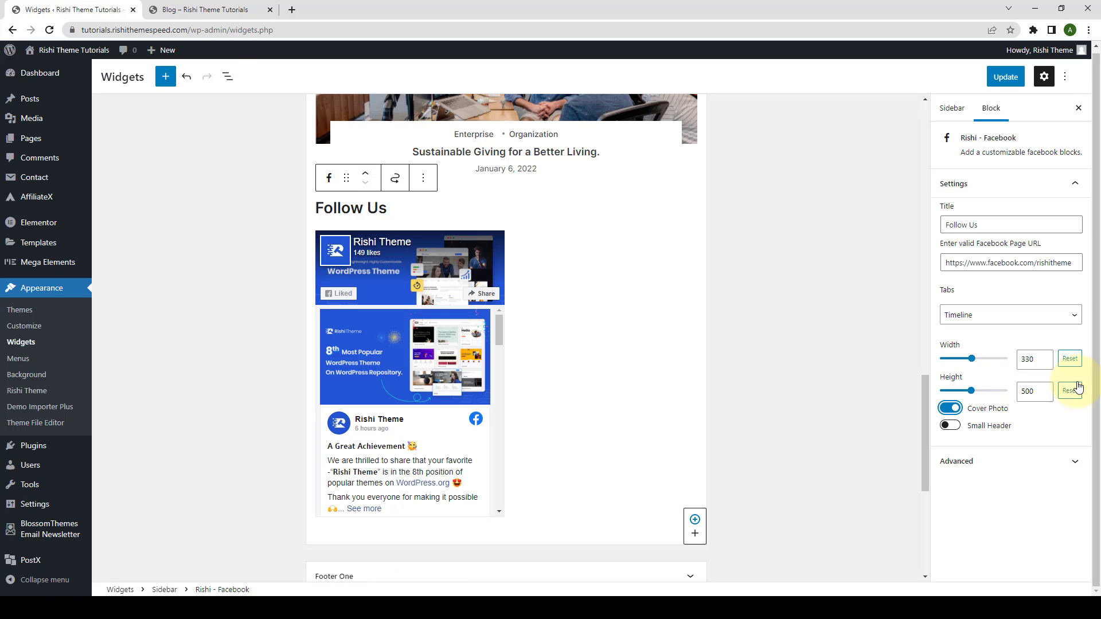
left_click(1072, 359)
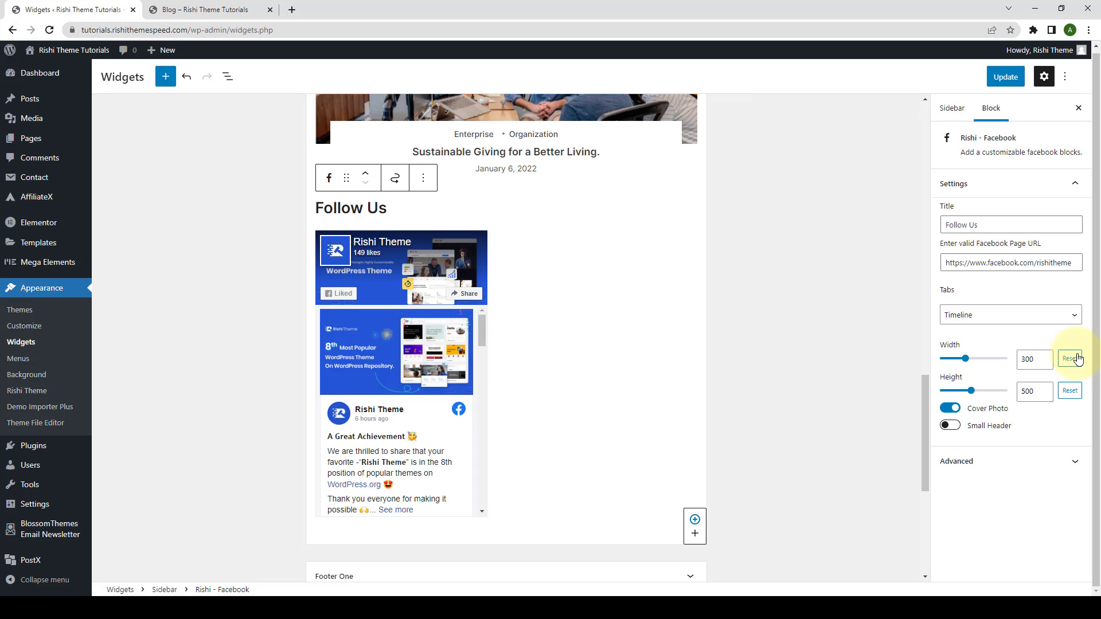
Try hiding the Facebook block's cover photo and turn it back on
left_click(959, 408)
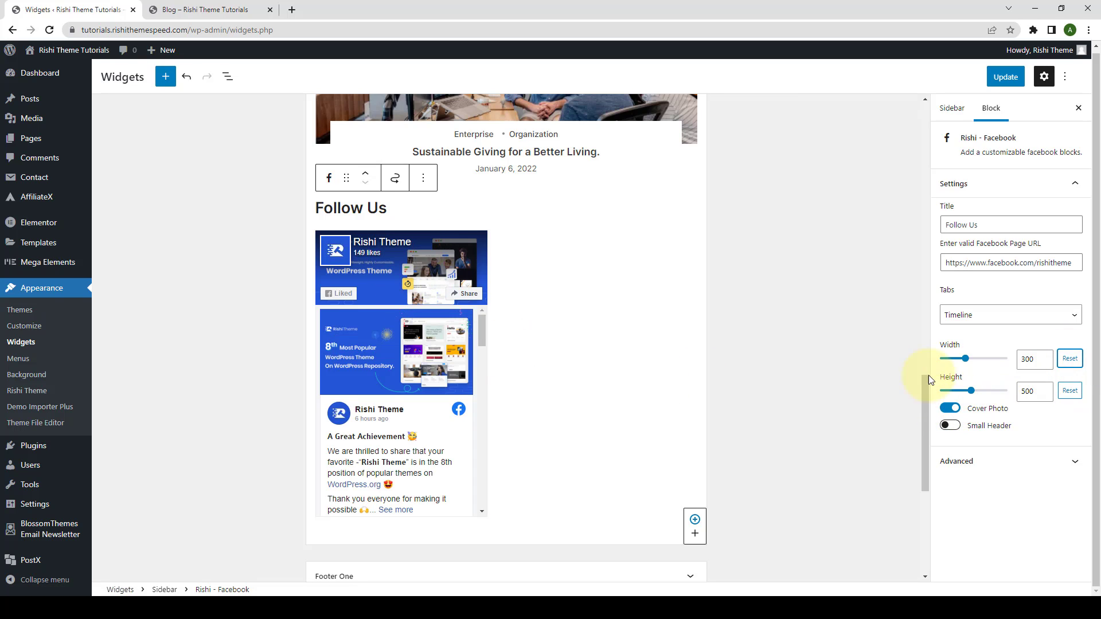
left_click(950, 408)
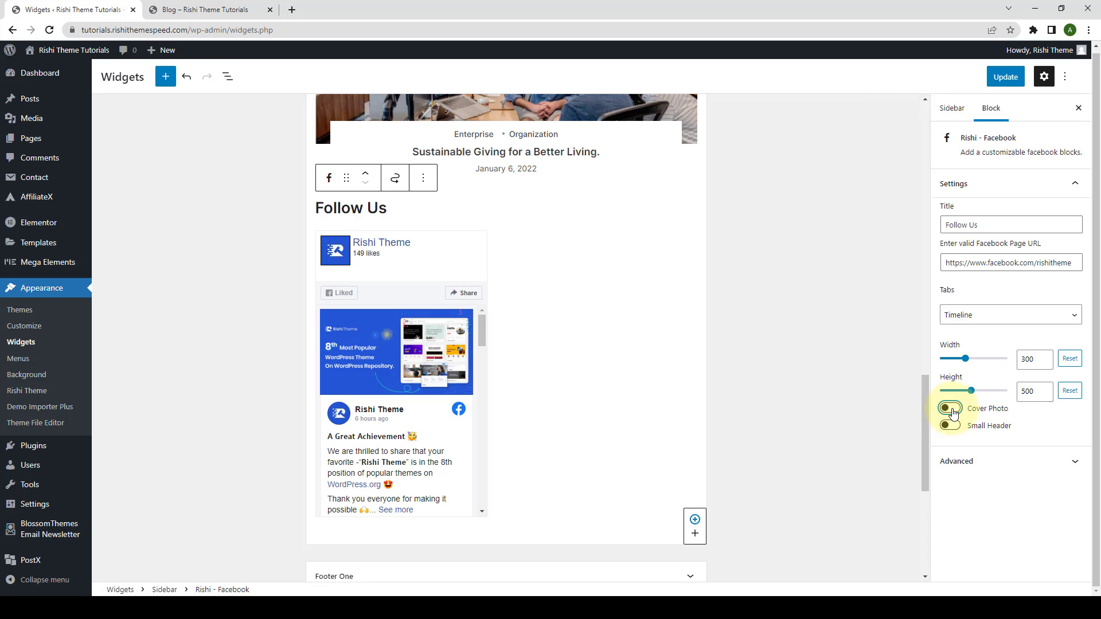
left_click(951, 408)
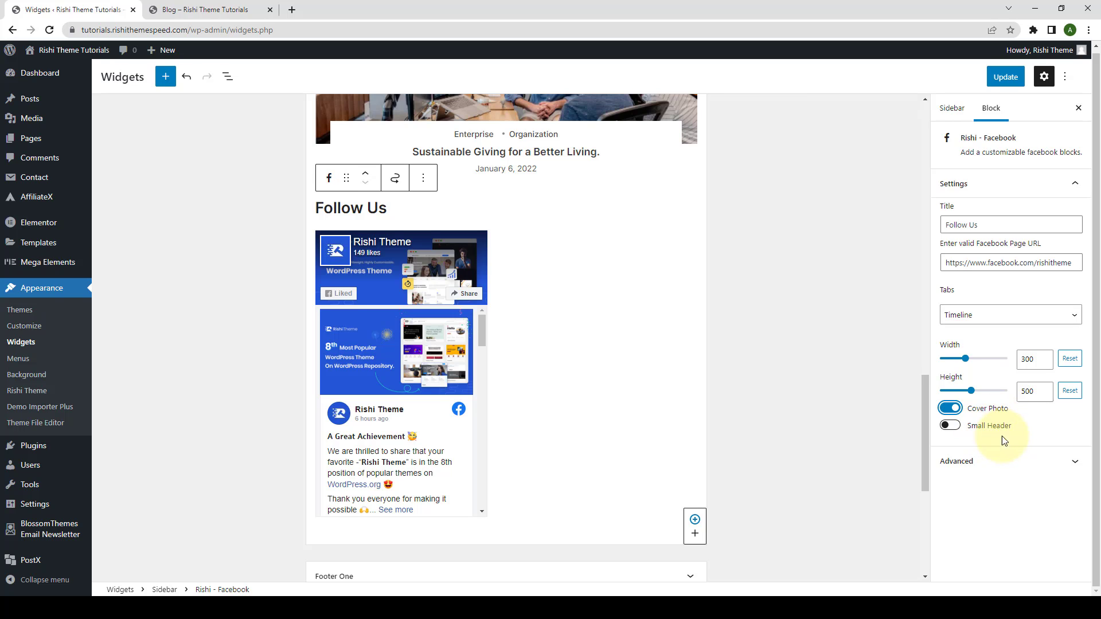
Enable the small header for the Facebook block and save the widget changes
left_click(951, 424)
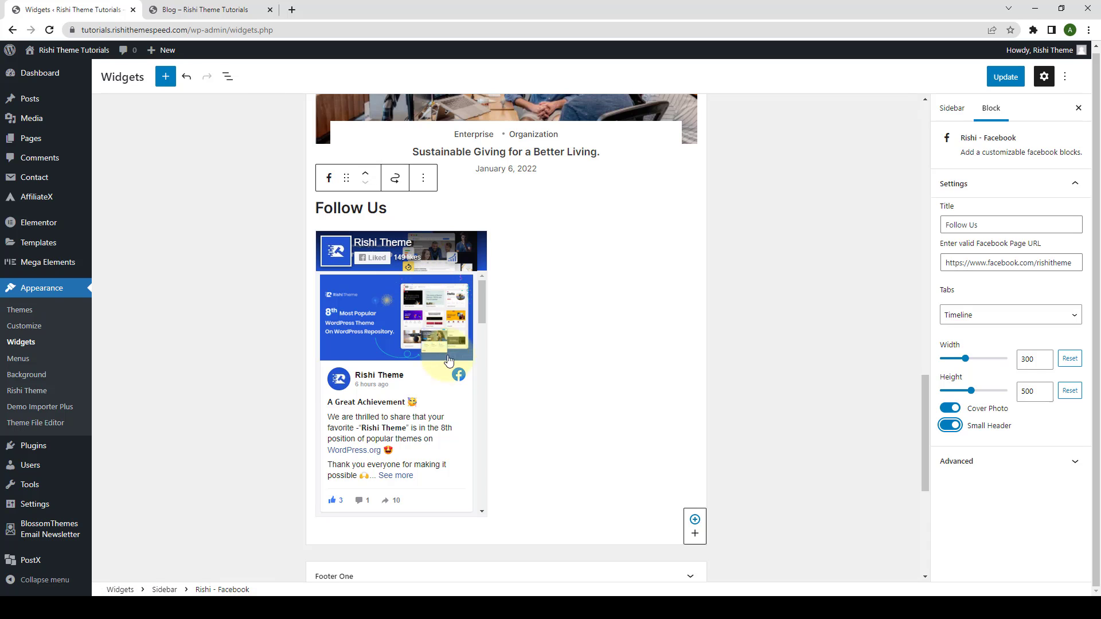
scroll(451, 357, "down", 3)
scroll(454, 367, "up", 3)
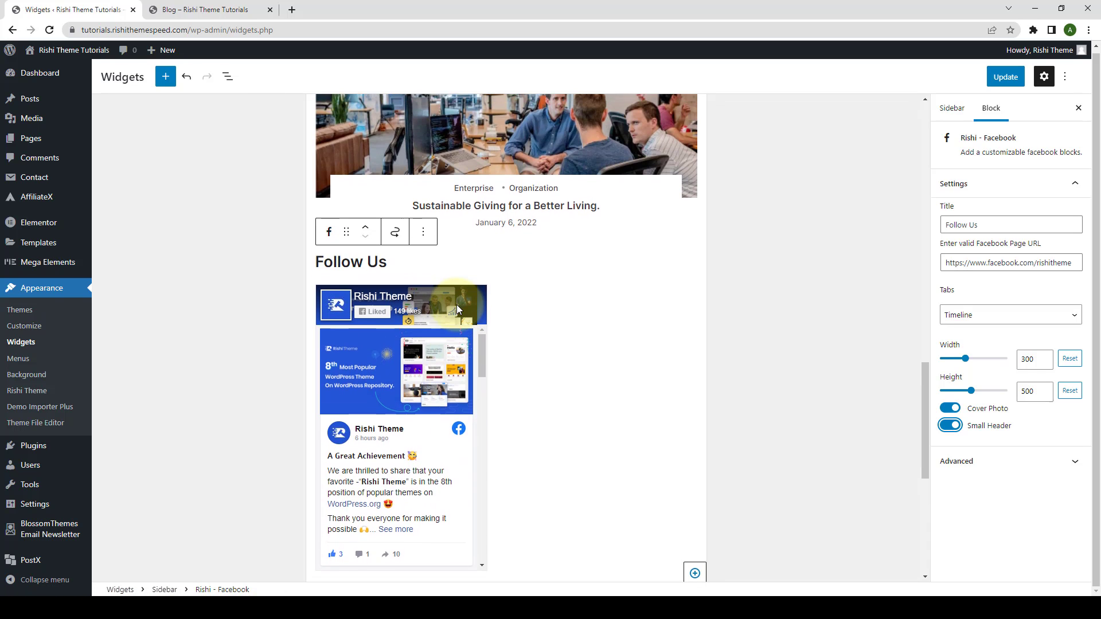
left_click(1005, 80)
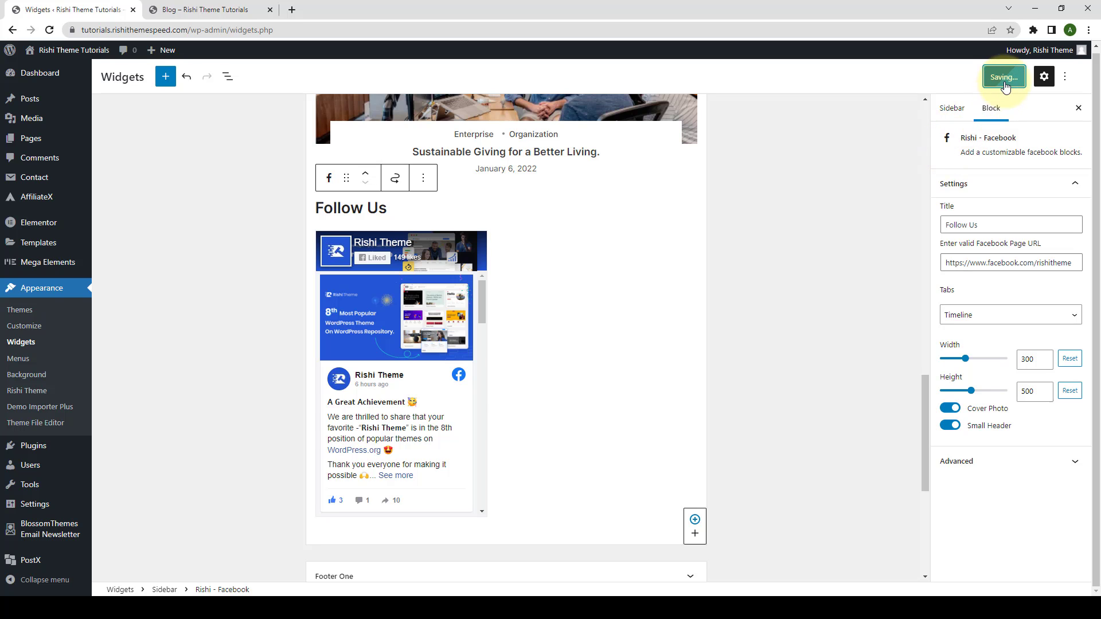
Reload the live blog page and examine the Follow Us Facebook feed in its sidebar
left_click(221, 8)
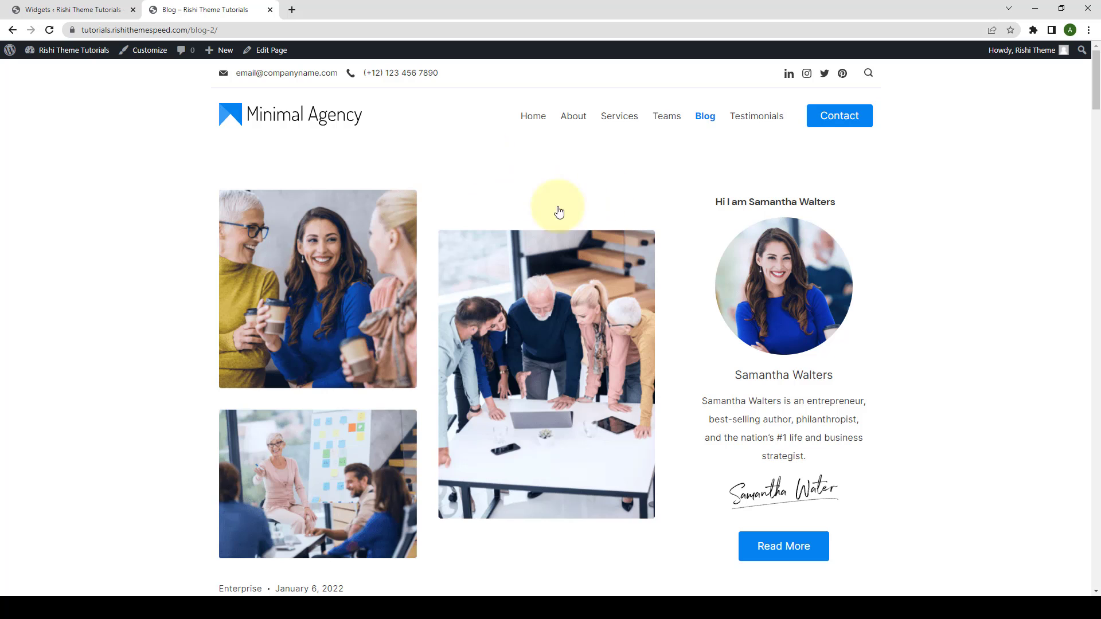
scroll(866, 341, "down", 15)
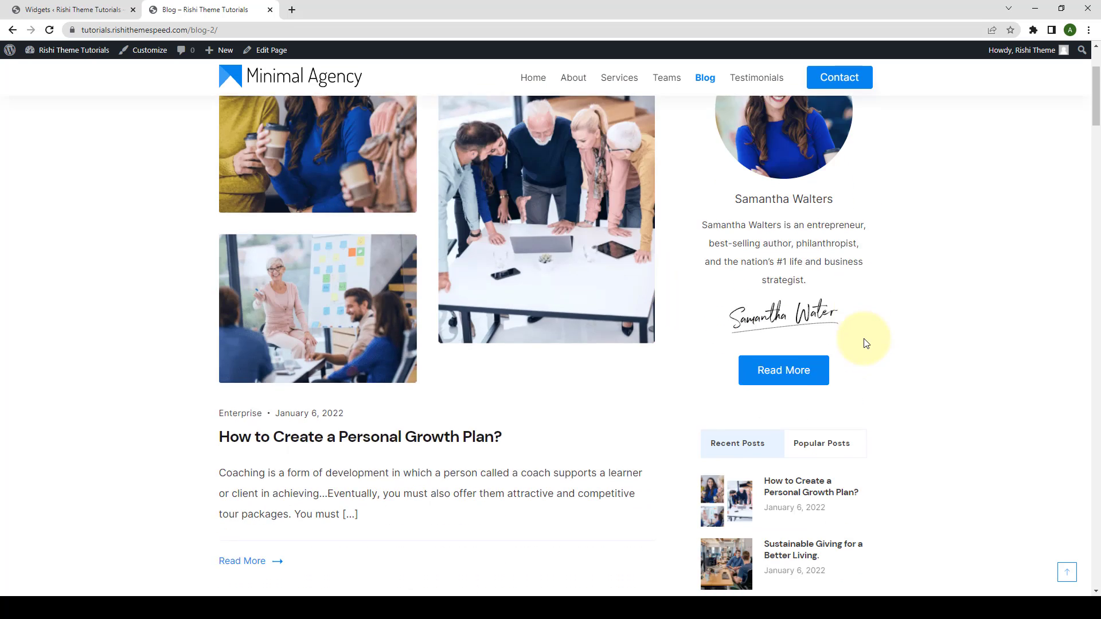
scroll(865, 342, "down", 7)
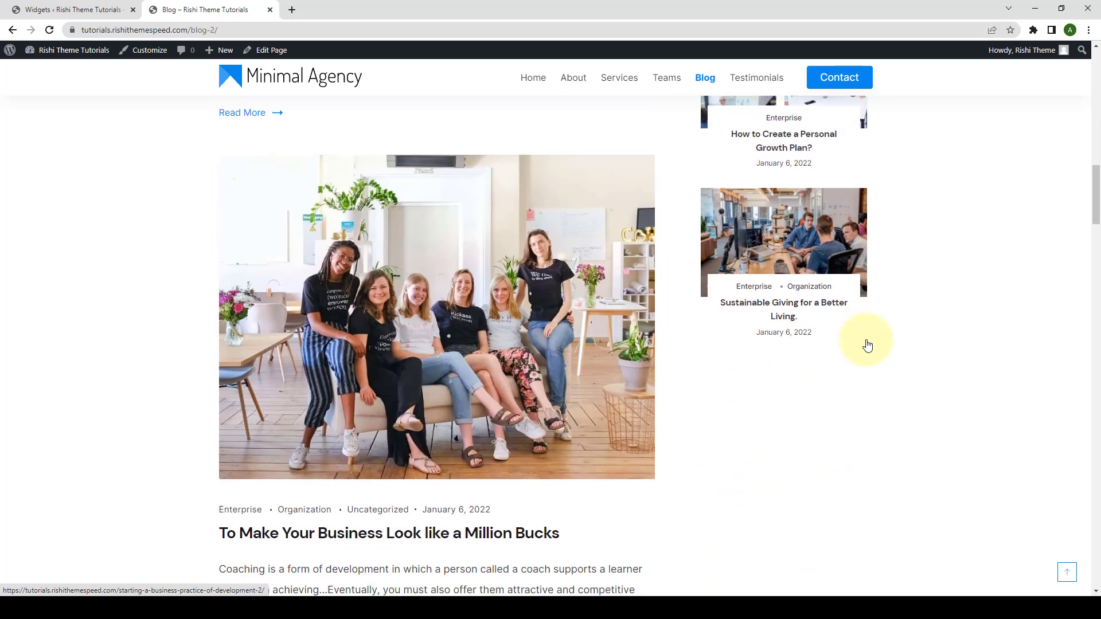
left_click(49, 31)
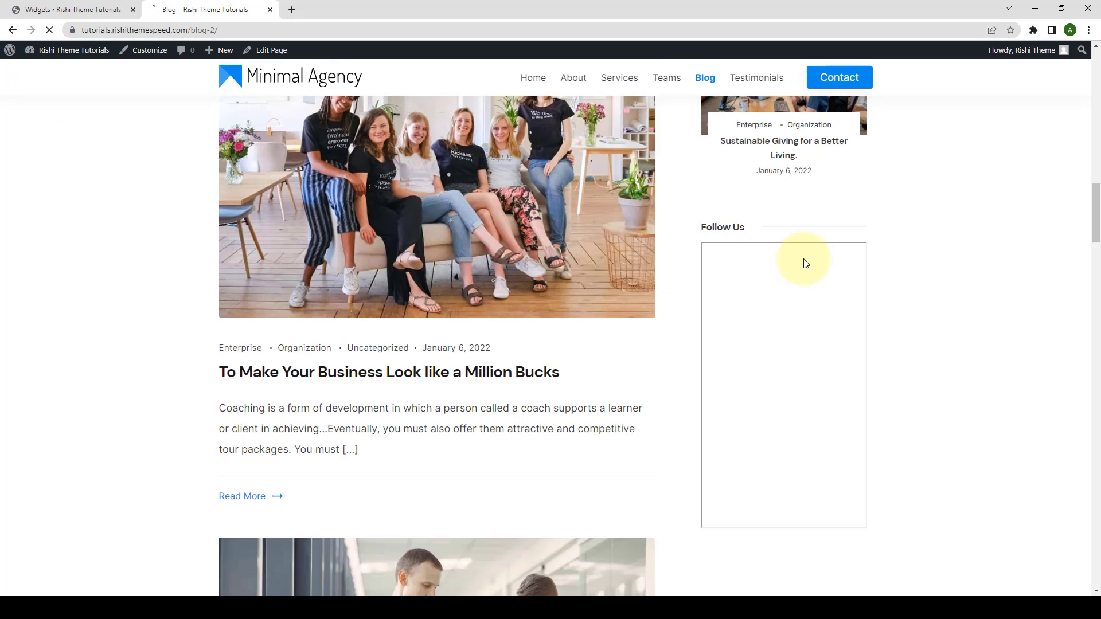
scroll(803, 263, "down", 1)
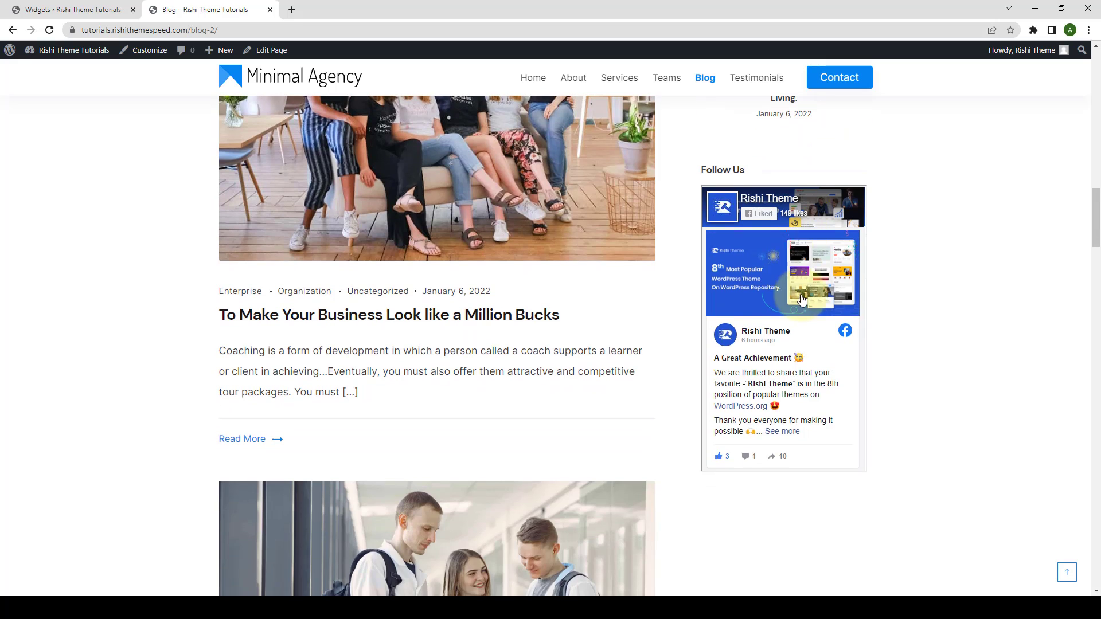
scroll(801, 310, "down", 12)
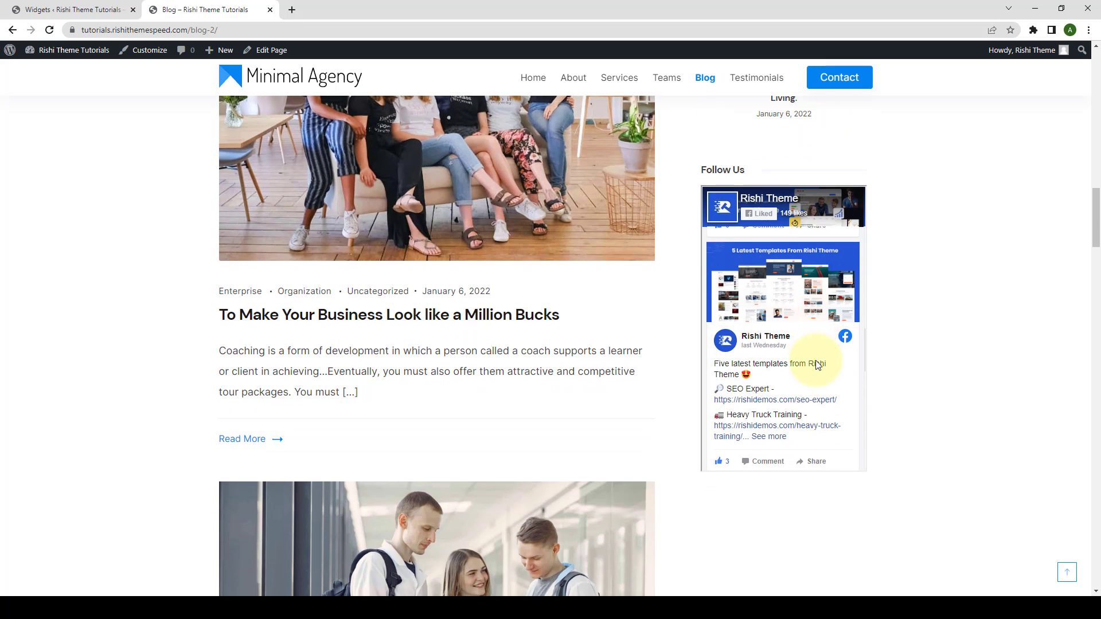
scroll(816, 361, "down", 5)
scroll(815, 363, "up", 6)
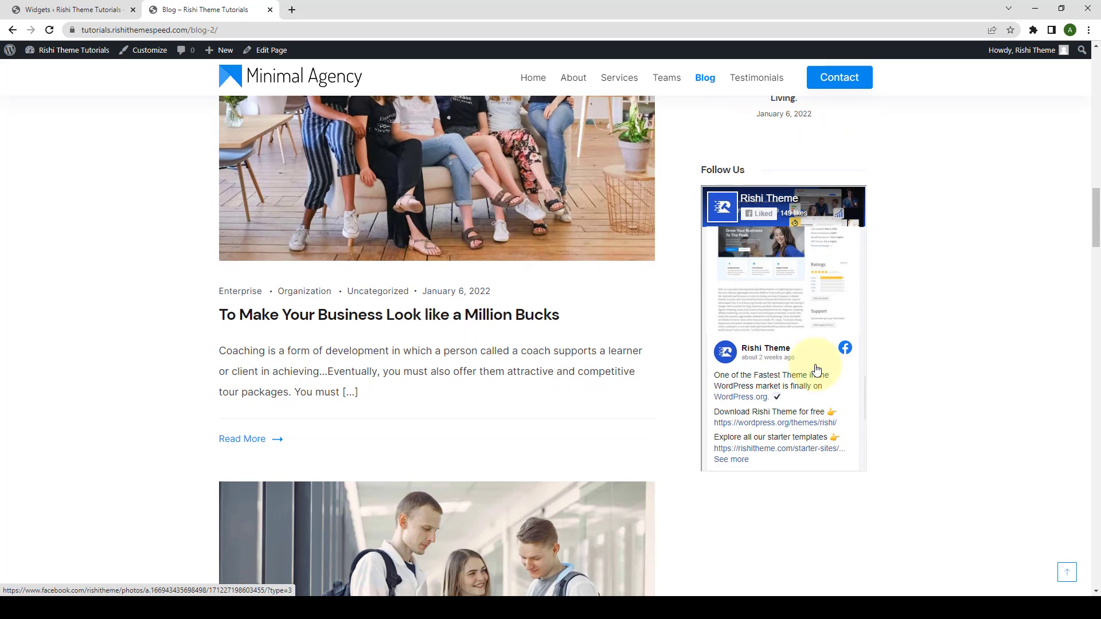
scroll(812, 364, "up", 5)
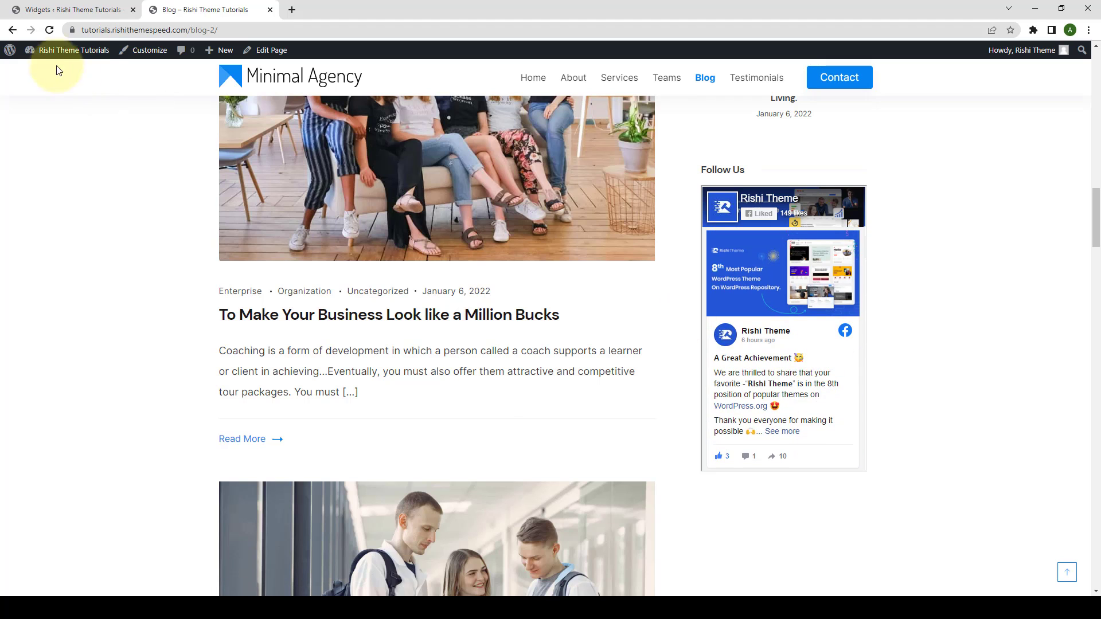
Return to the widgets editor and add a Rishi - Pinterest block below the Facebook block in the Sidebar area
left_click(72, 10)
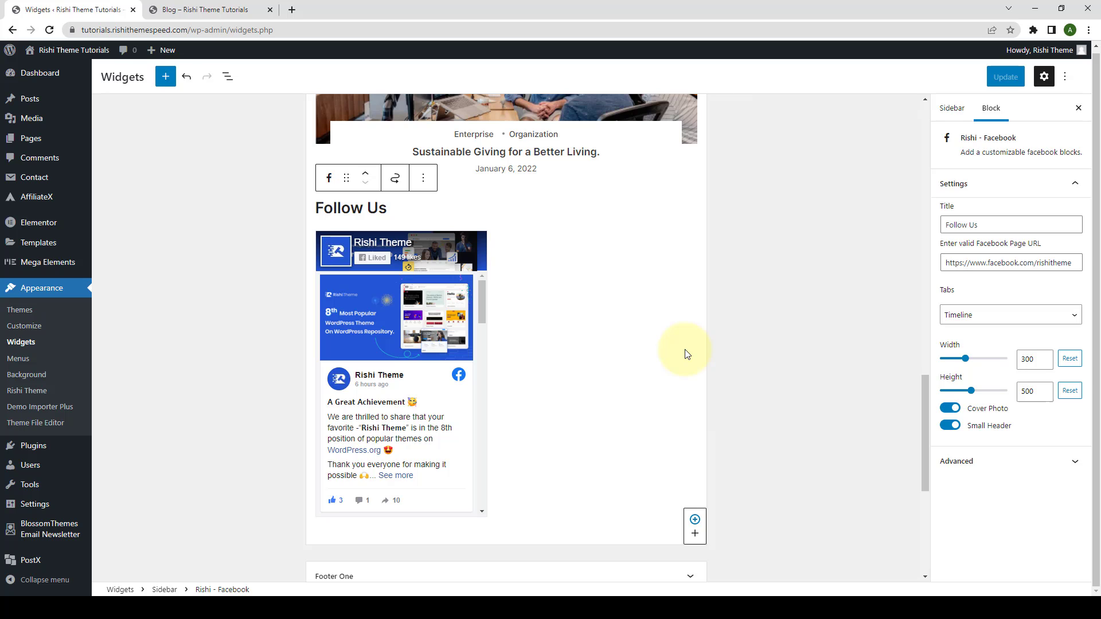
scroll(685, 353, "down", 3)
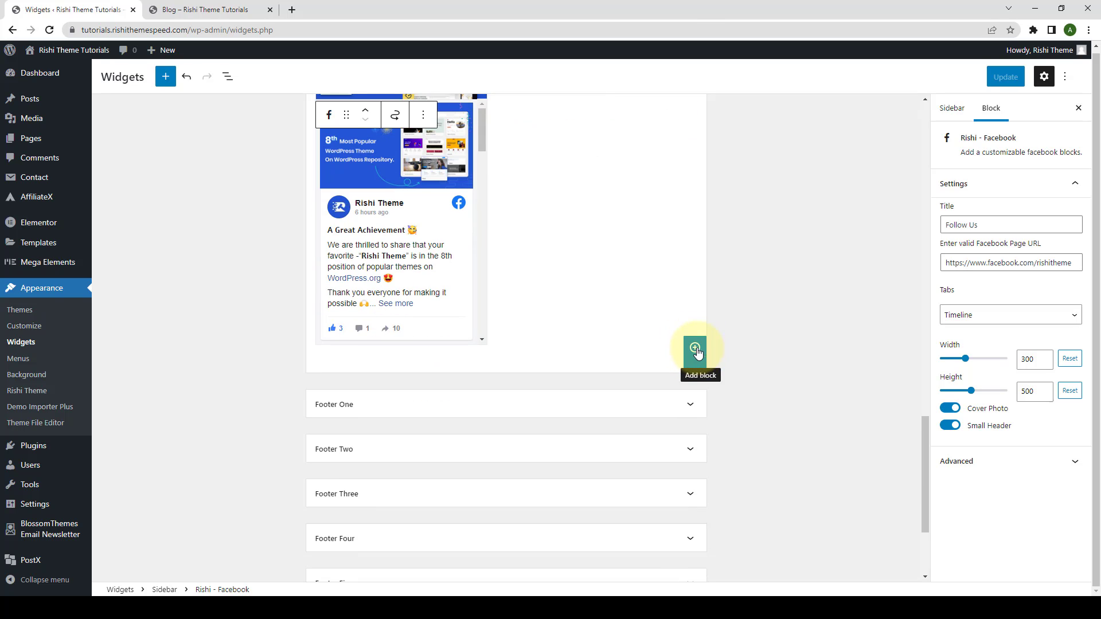
left_click(696, 352)
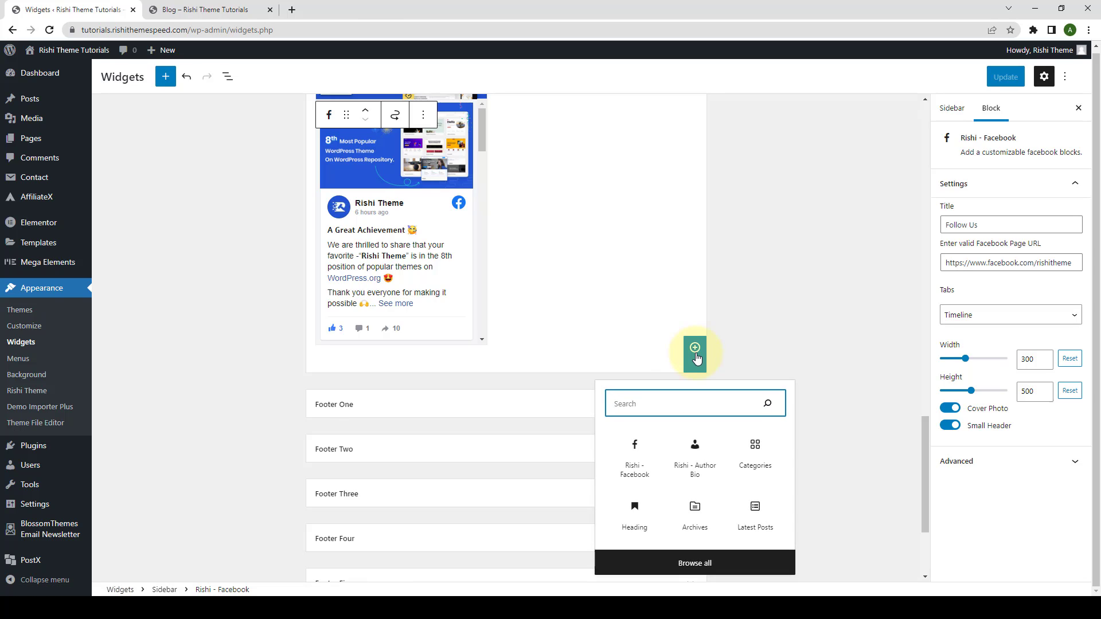
scroll(696, 351, "down", 2)
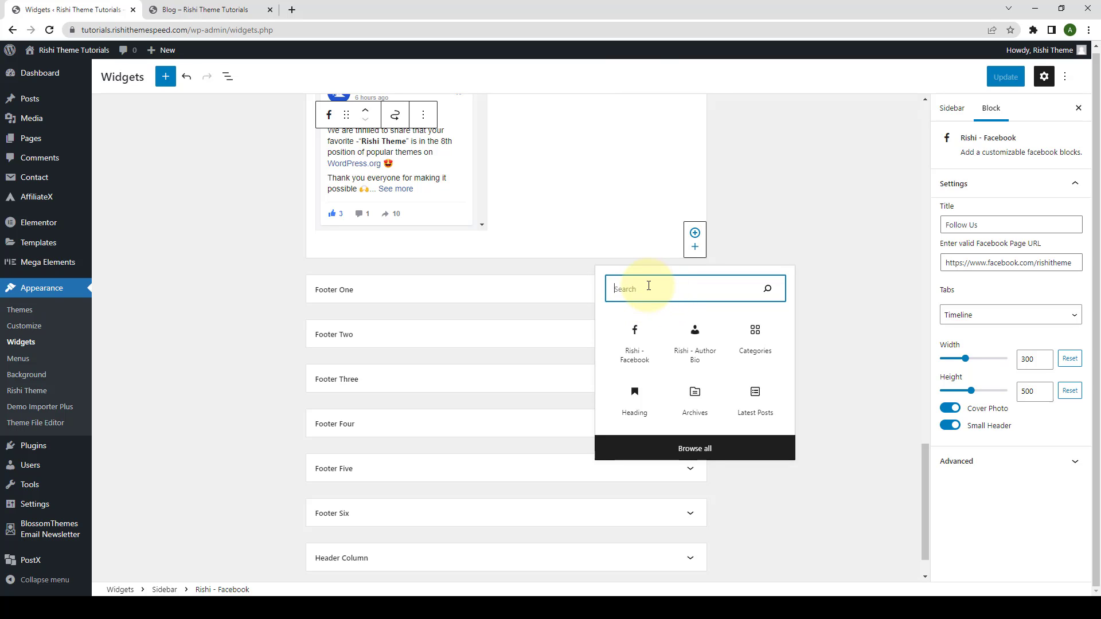
type("pinterest")
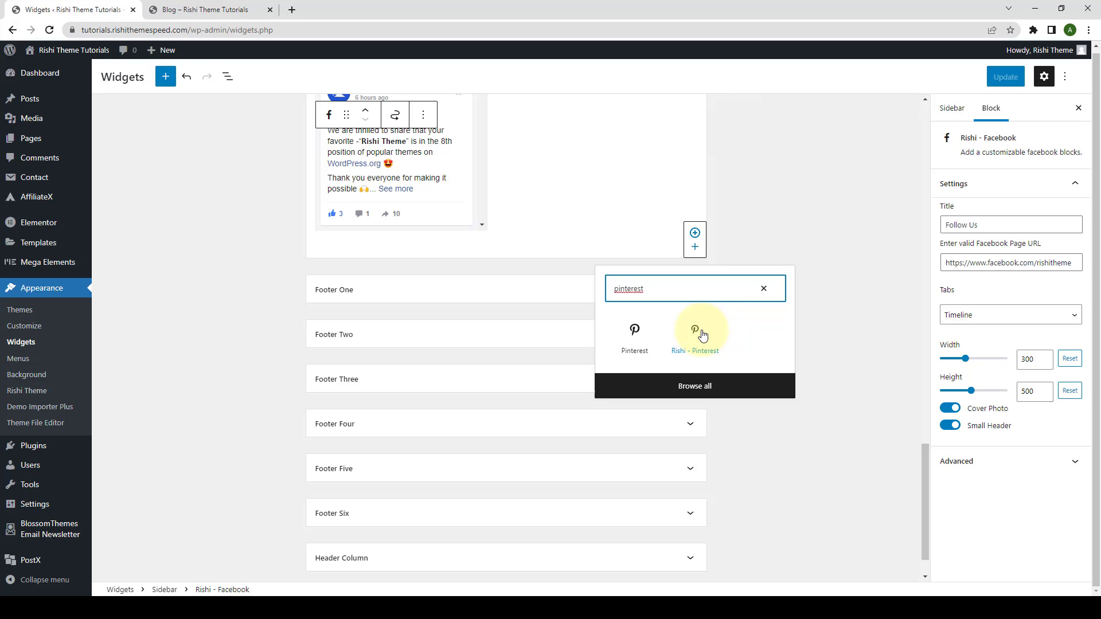
left_click(701, 335)
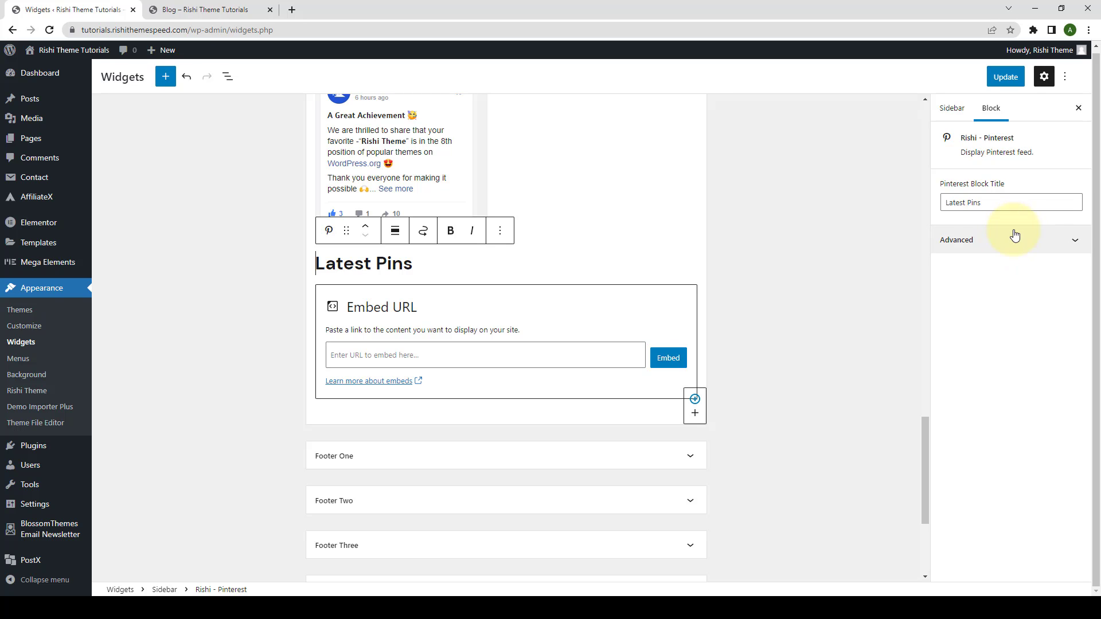
left_click(446, 357)
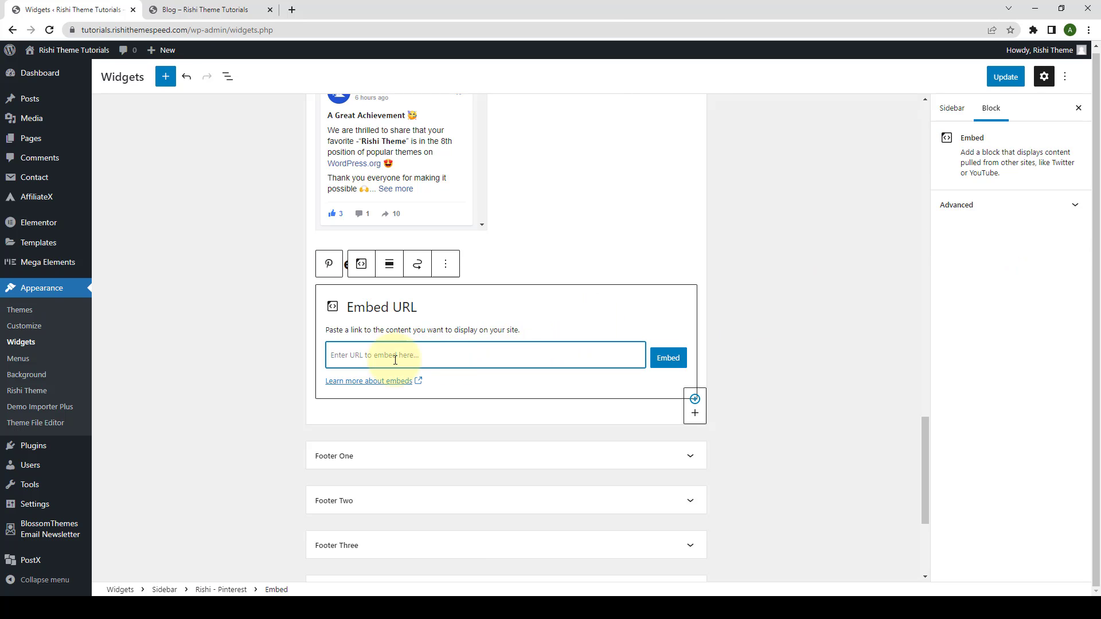
left_click(429, 361)
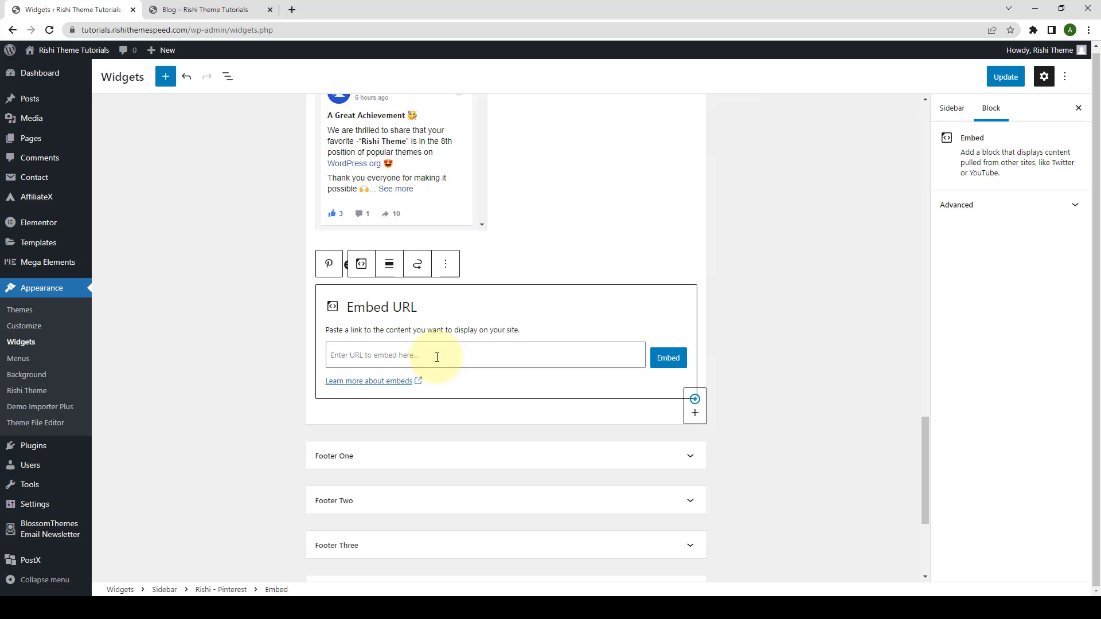
type("https://www.pinterest.com/rarathemes/")
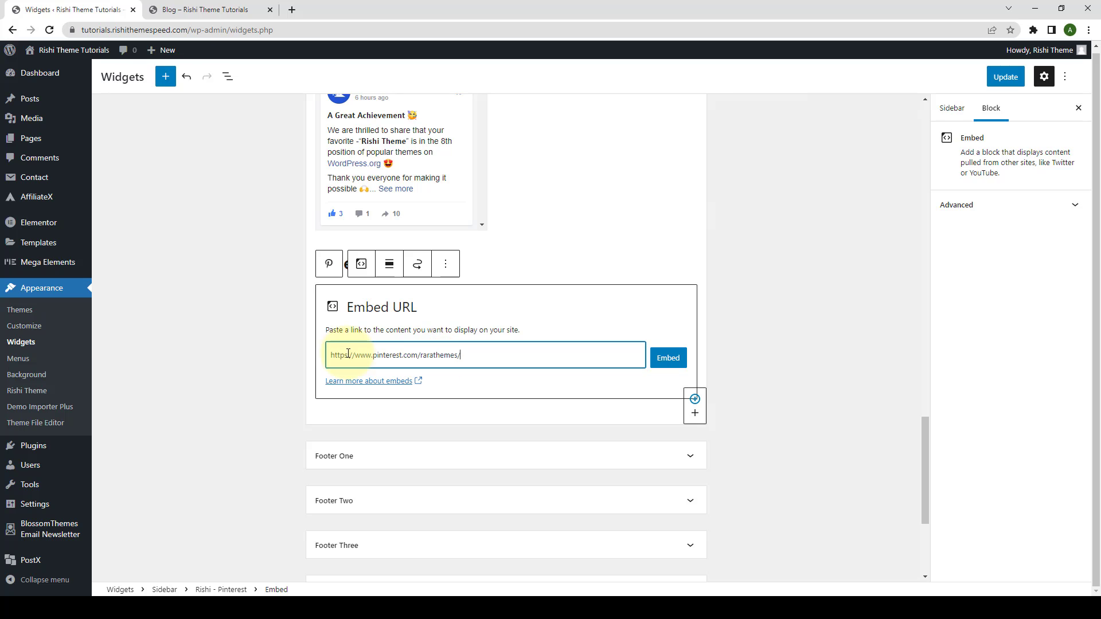
left_click(668, 358)
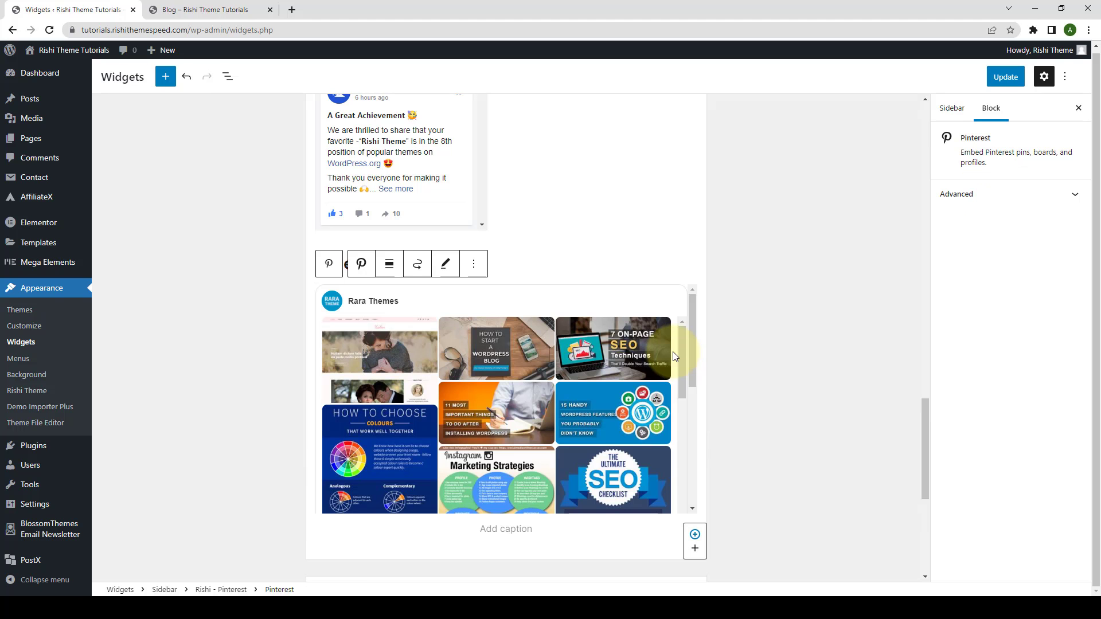
scroll(667, 367, "down", 2)
scroll(667, 339, "up", 2)
left_click(682, 358)
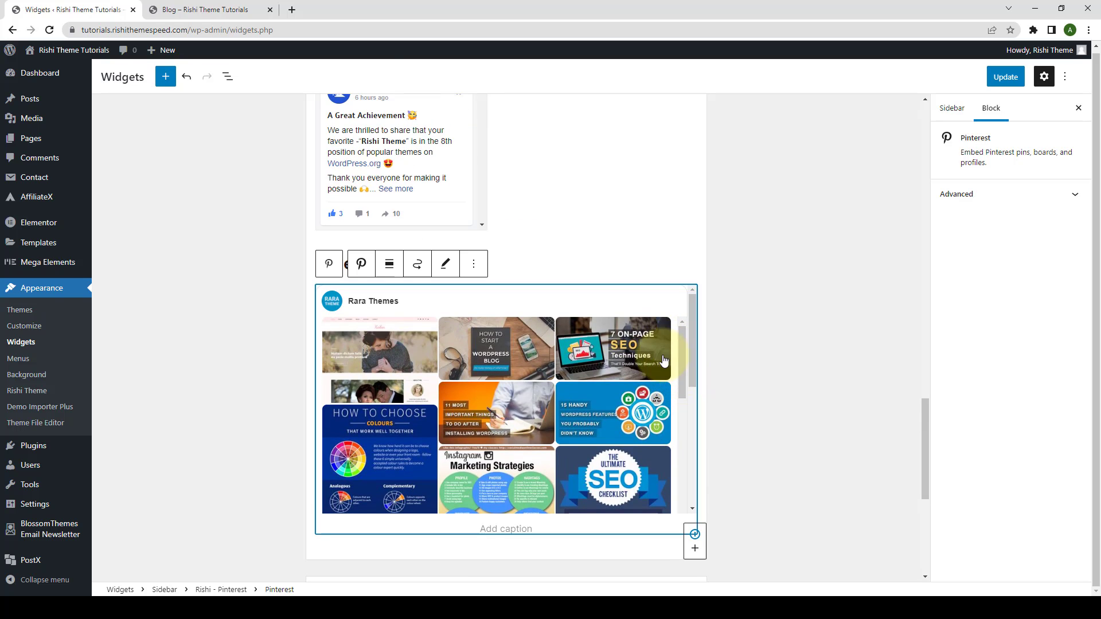
Keep Latest Pins as the Pinterest block's title and save the widget changes
left_click(530, 269)
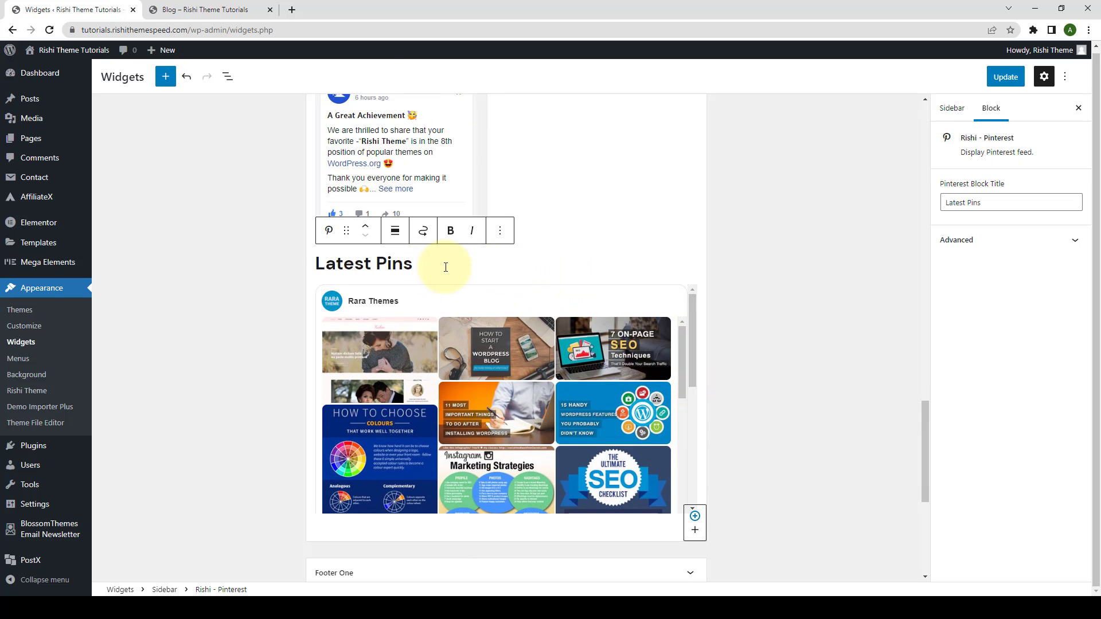
double_click(394, 263)
left_click(319, 268, "shift")
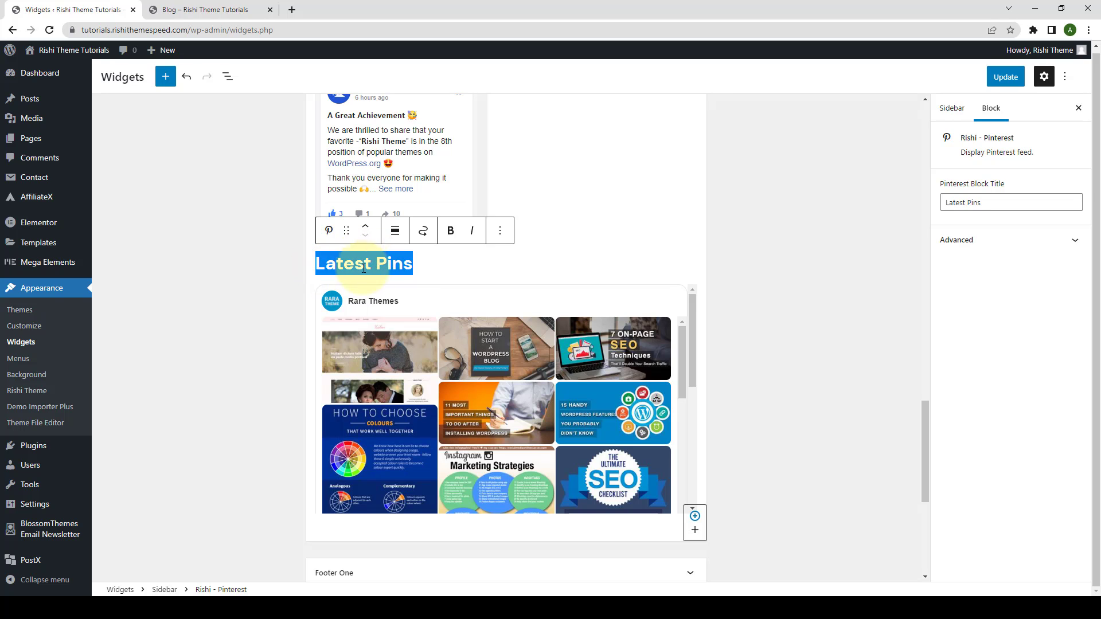
left_click(481, 275)
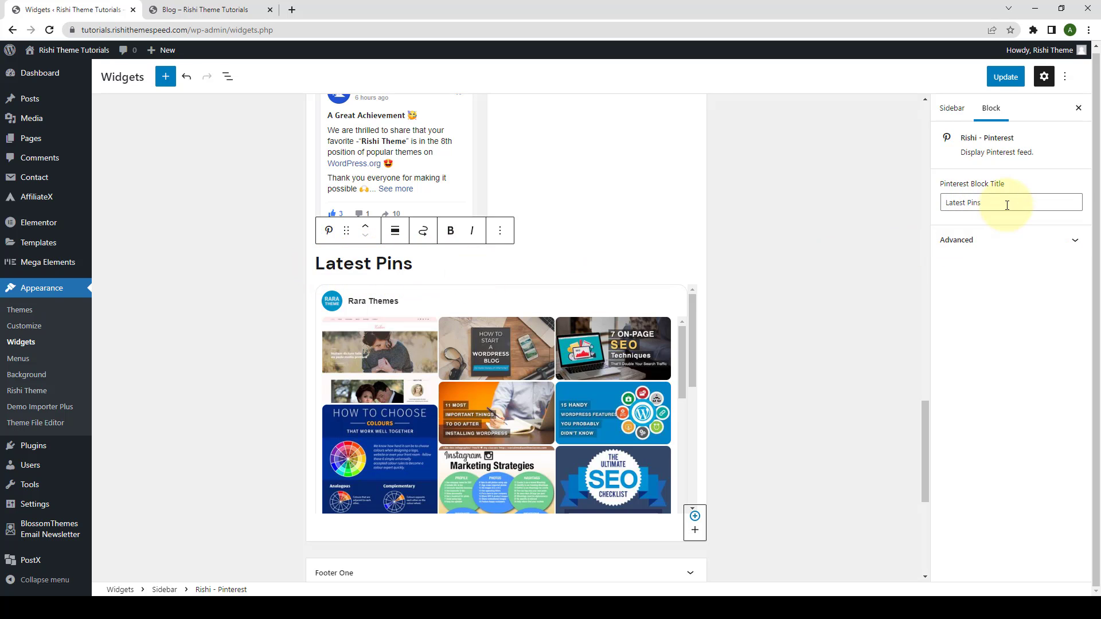
left_click_drag(1004, 204, 942, 203)
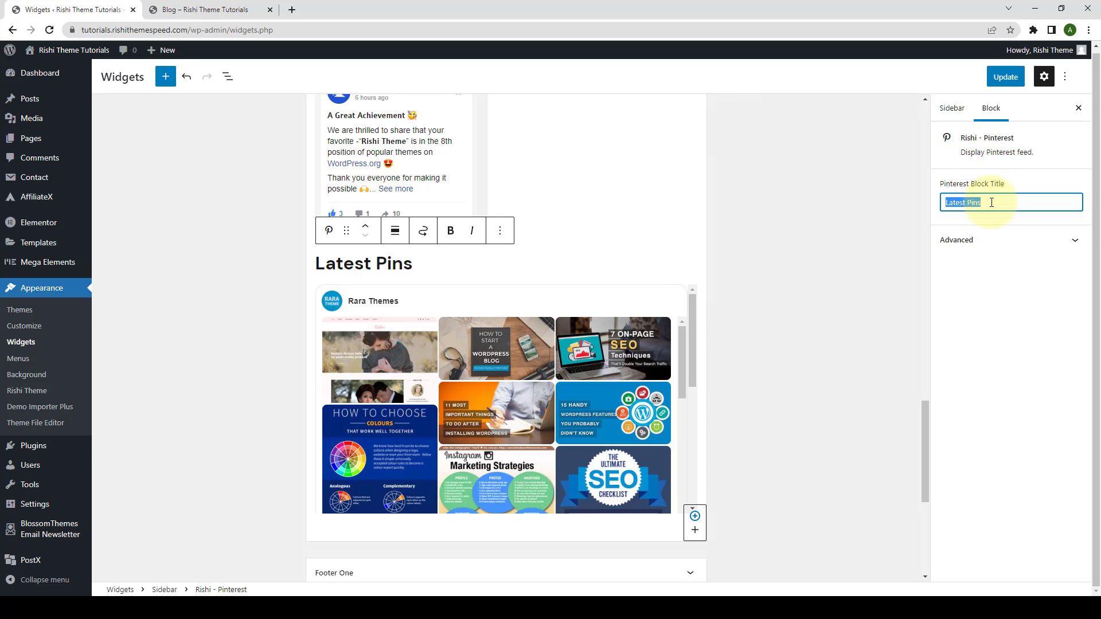
left_click(991, 202)
left_click(1015, 79)
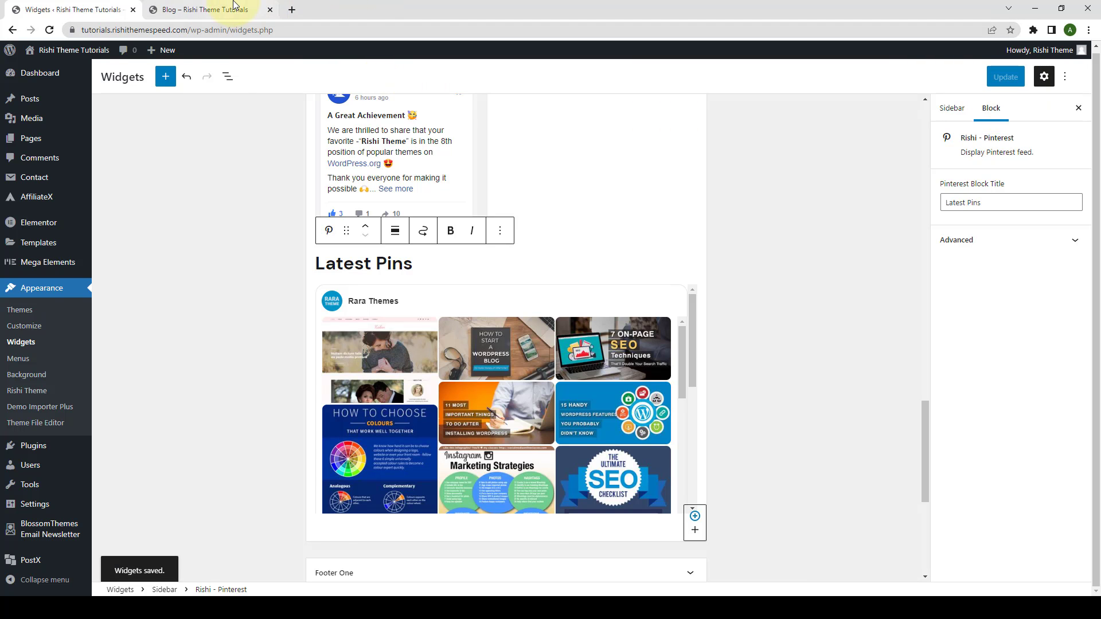
Reload the live blog page and examine the Latest Pins feed in its sidebar
left_click(209, 10)
scroll(969, 295, "down", 4)
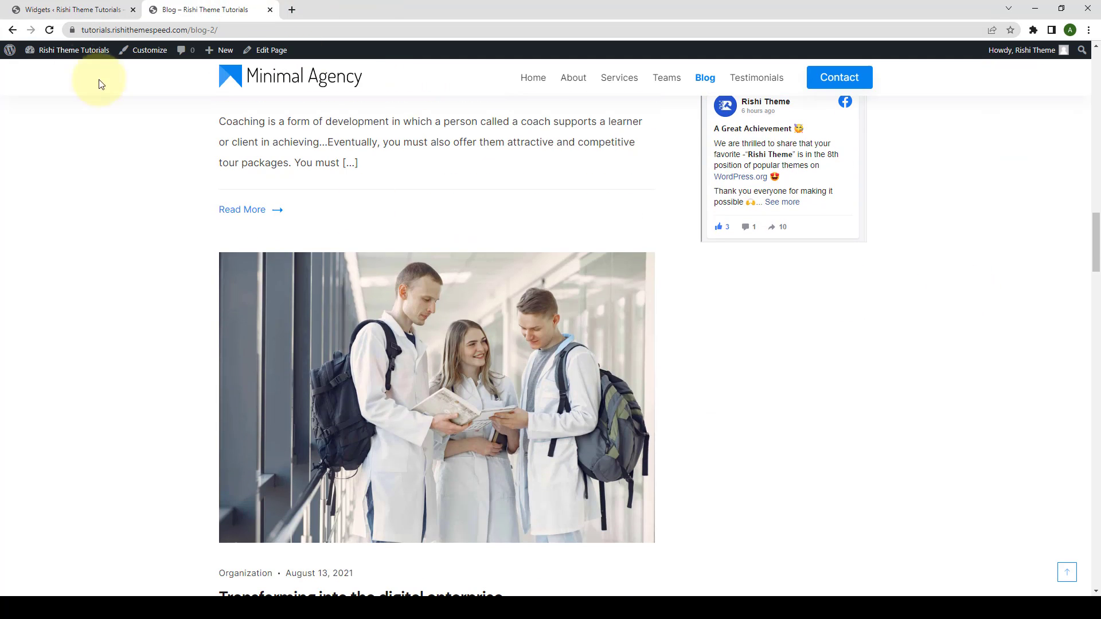
left_click(51, 31)
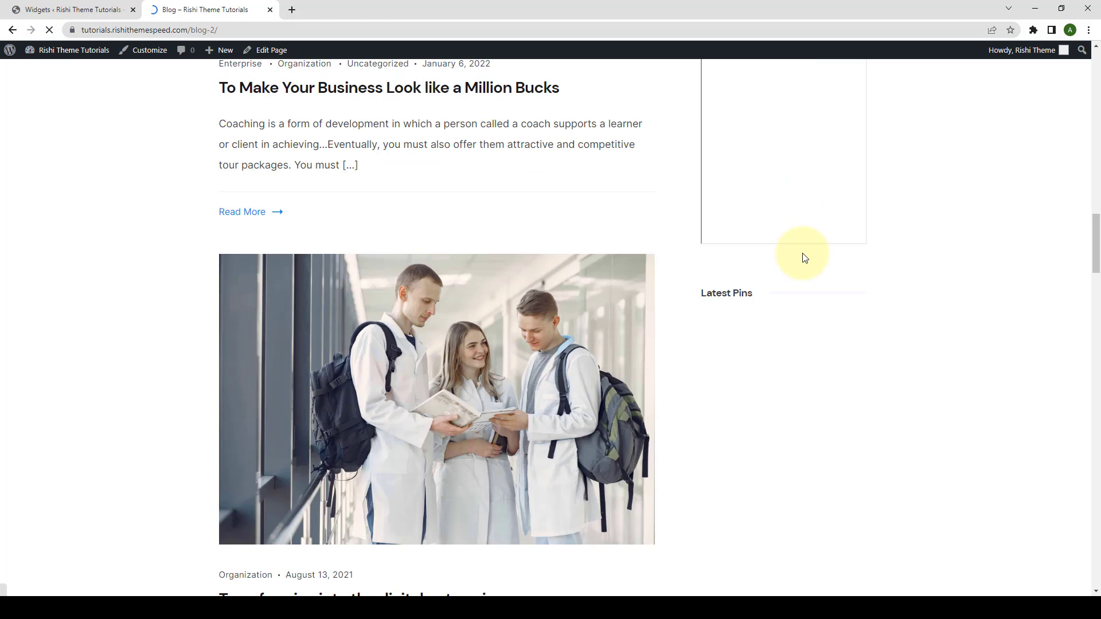
scroll(814, 264, "down", 2)
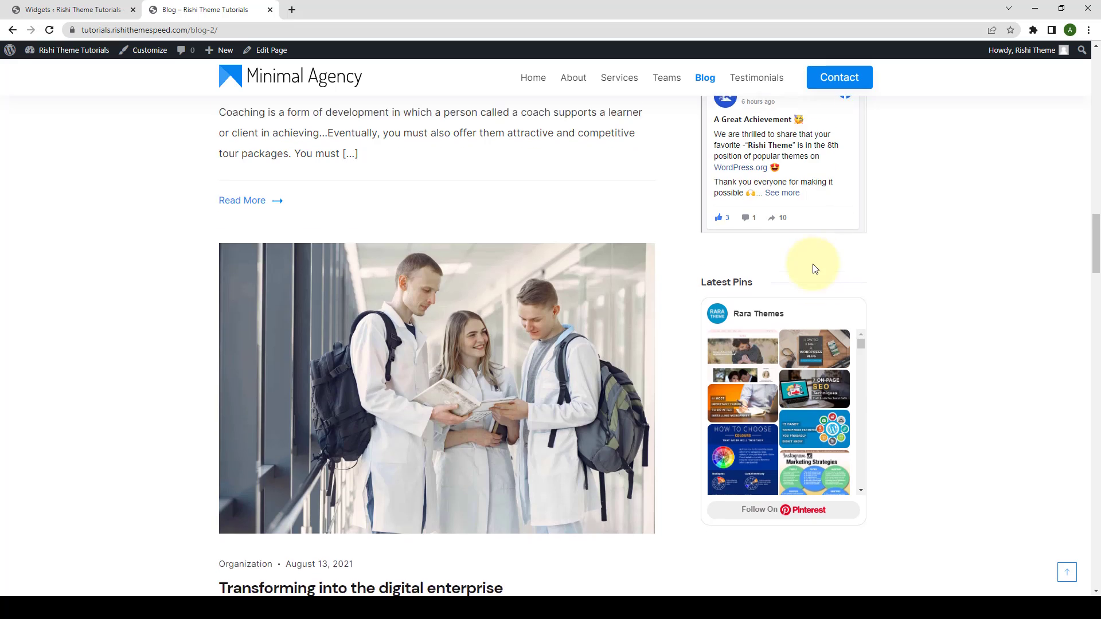
scroll(811, 283, "down", 2)
scroll(812, 309, "down", 3)
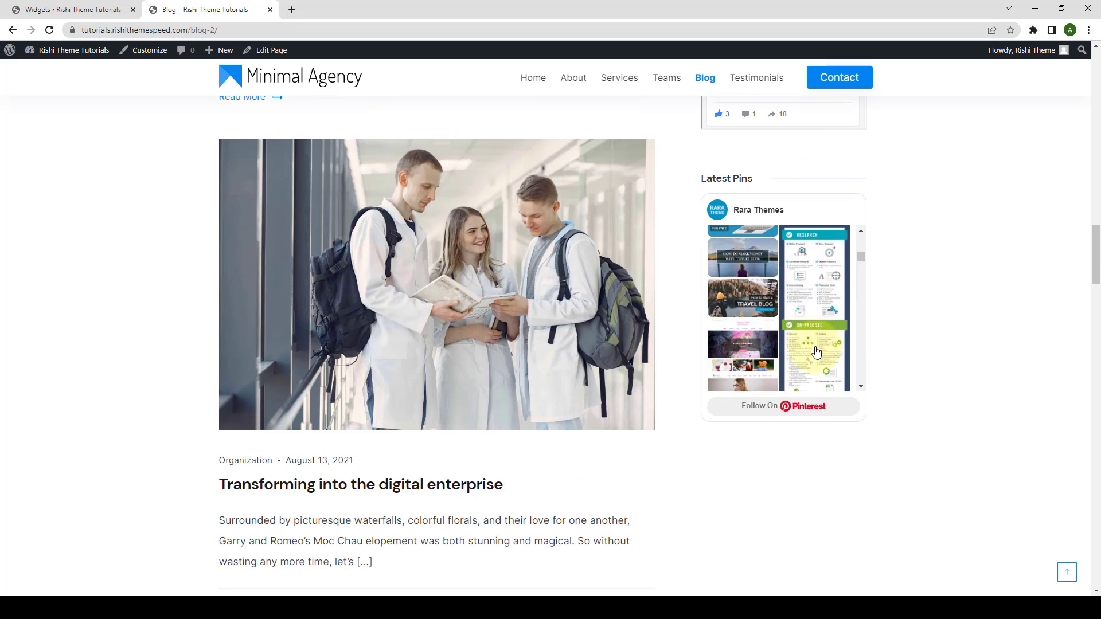
scroll(814, 335, "up", 5)
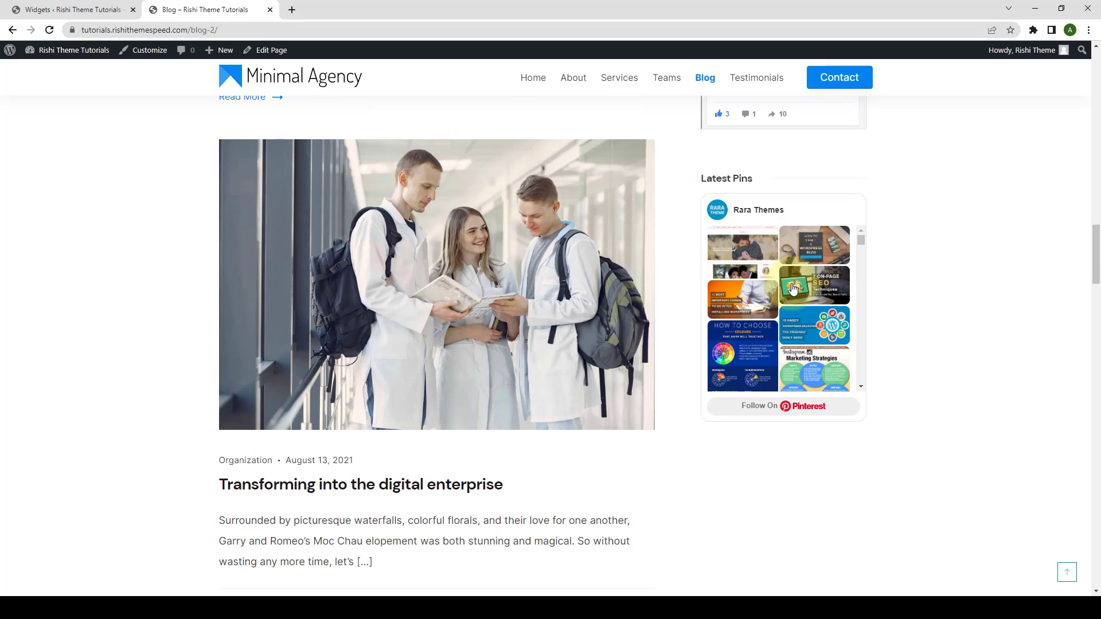